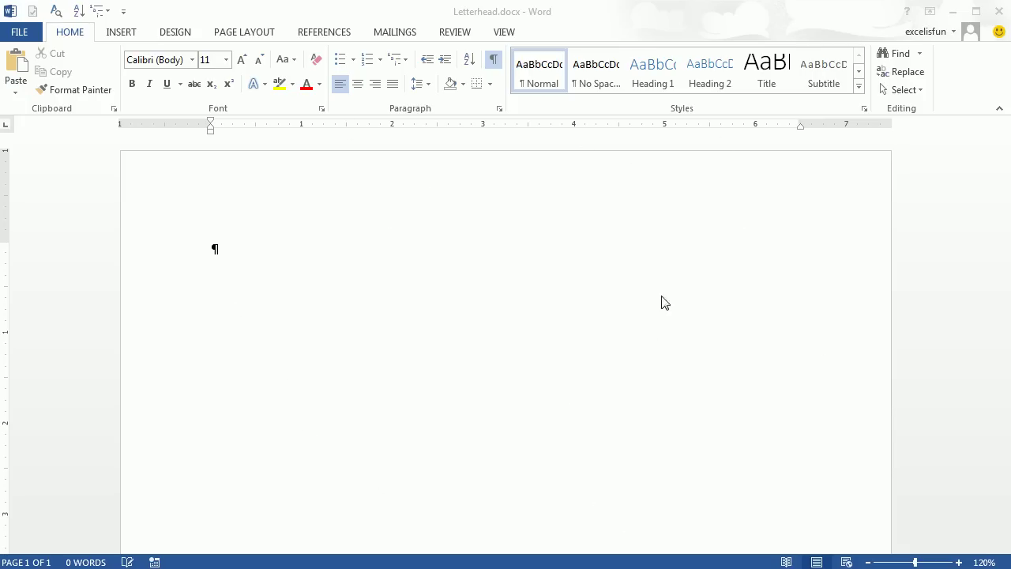
- Dismiss the Save As window and type the heading 'Busn 216 Team' on its own line
left_click(464, 248)
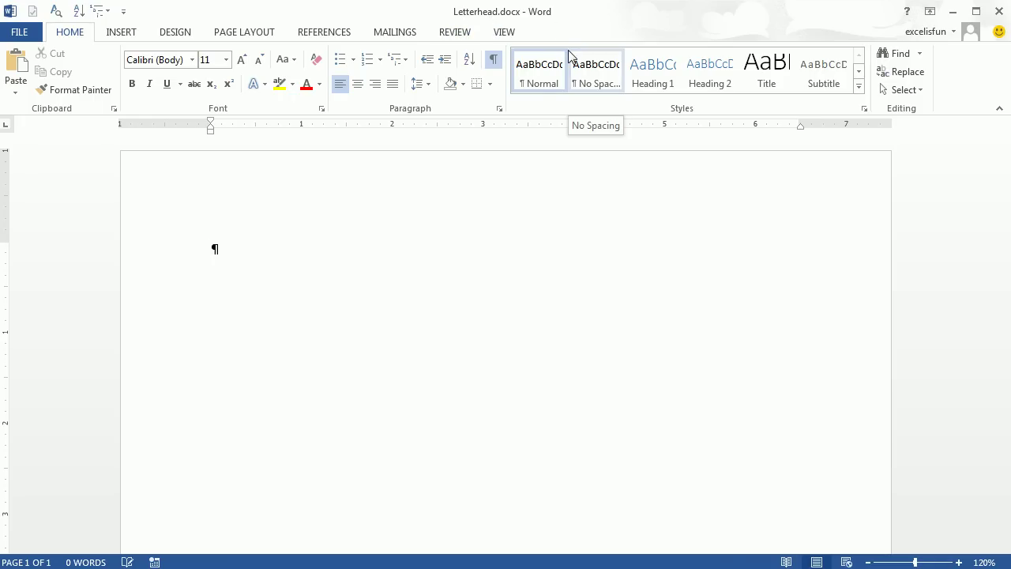
key("F12")
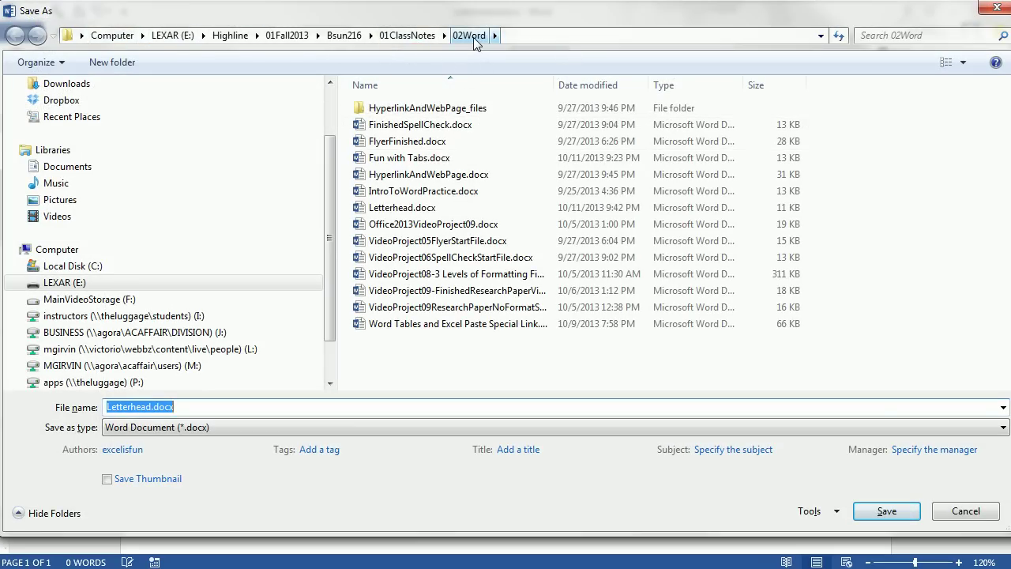
key("Return")
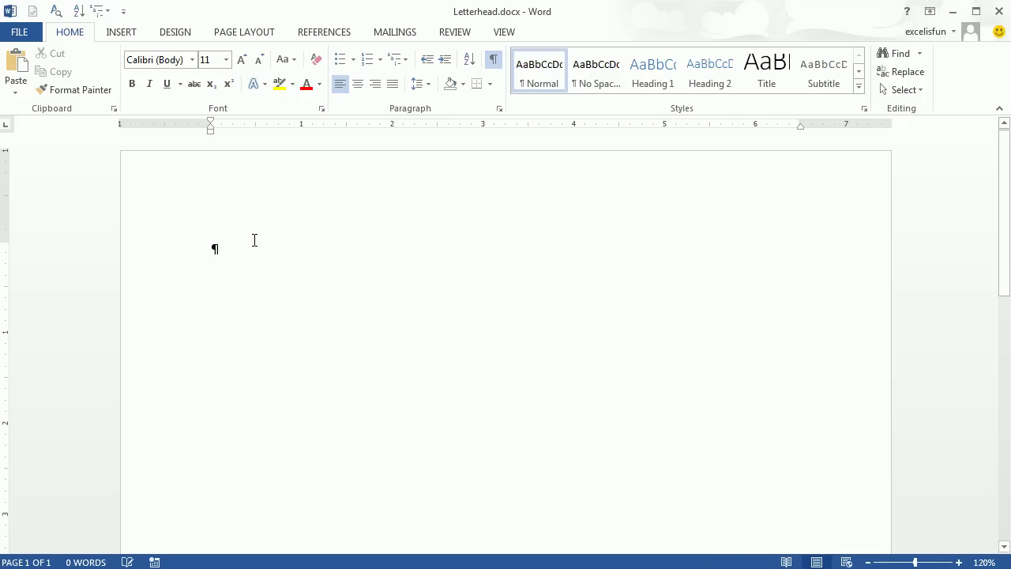
type("Busn ")
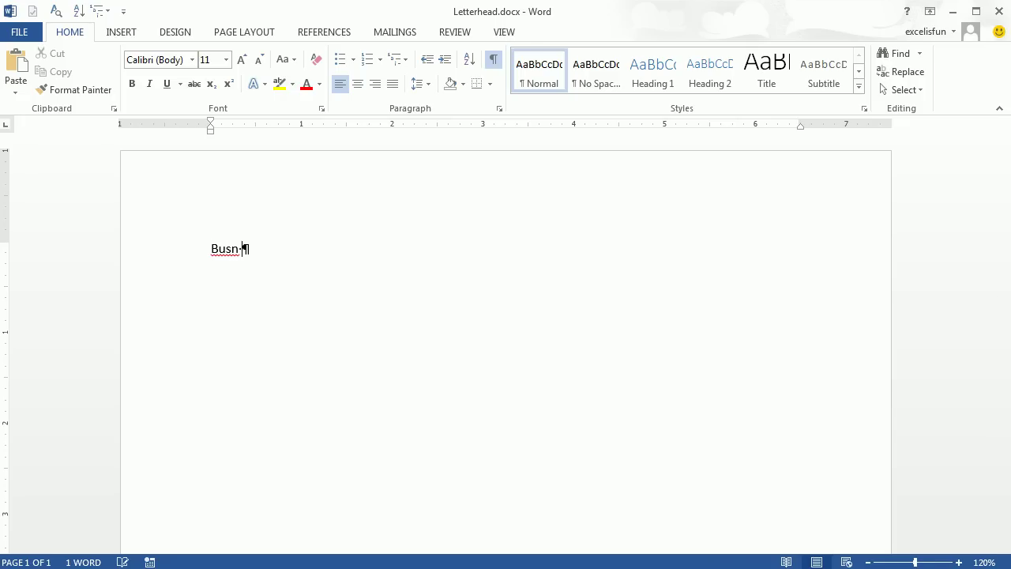
type("216 Team")
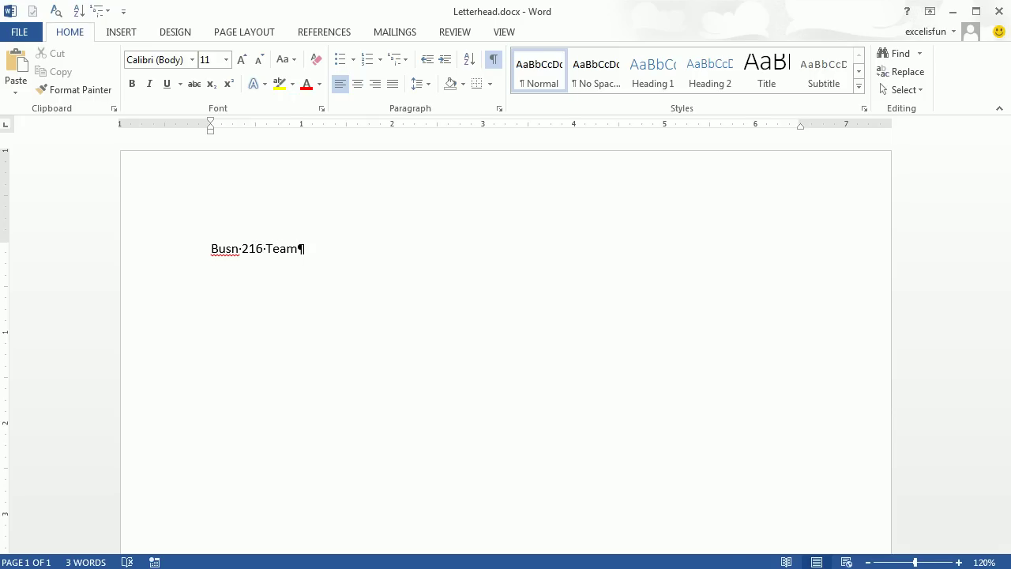
key("Return")
key("Return")
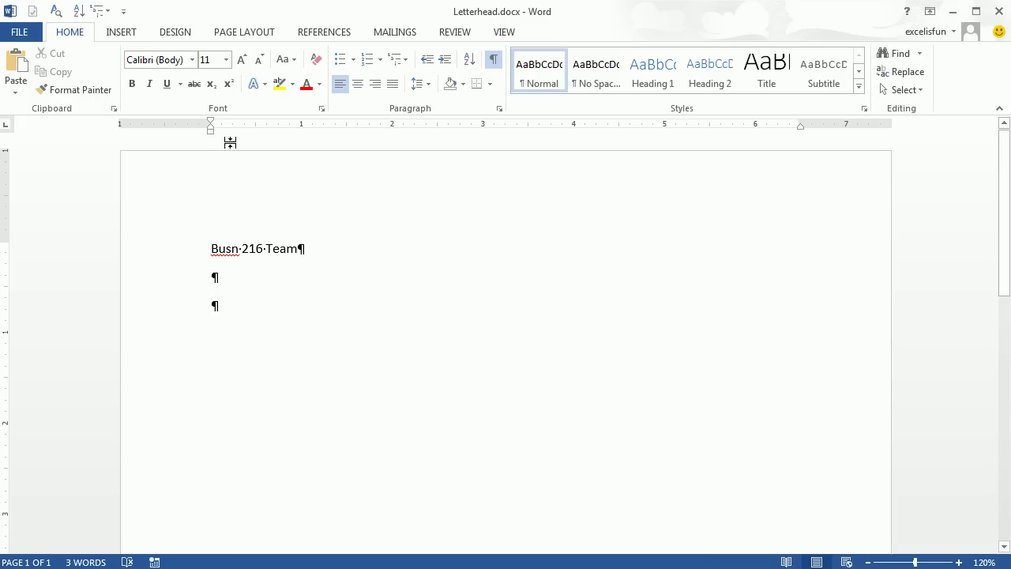
- Insert the blue graduation cap clip art from an Office.com 'graduation' search and shrink it
left_click(117, 33)
left_click(194, 93)
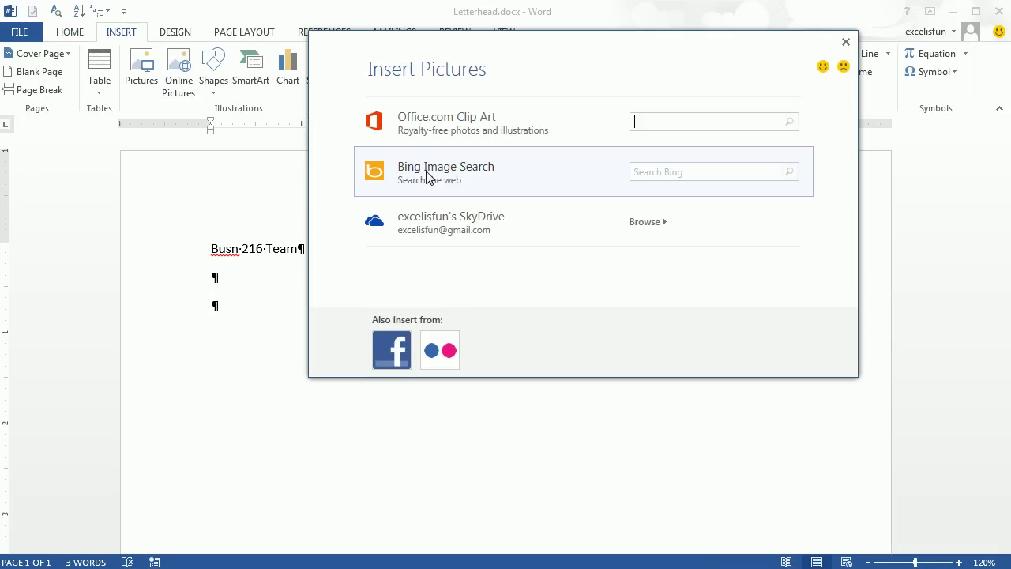
type("graduation")
key("Return")
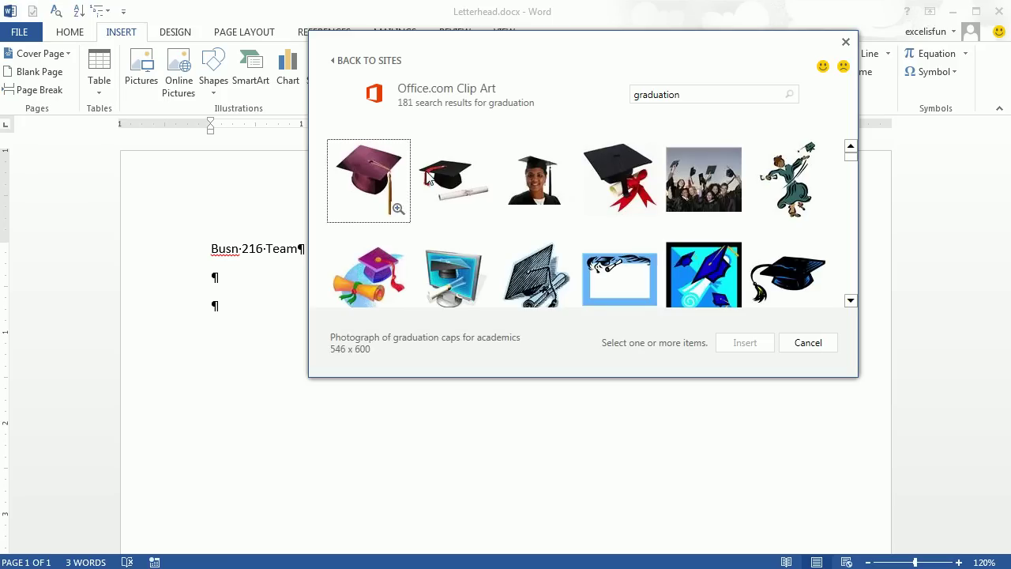
left_click(792, 283)
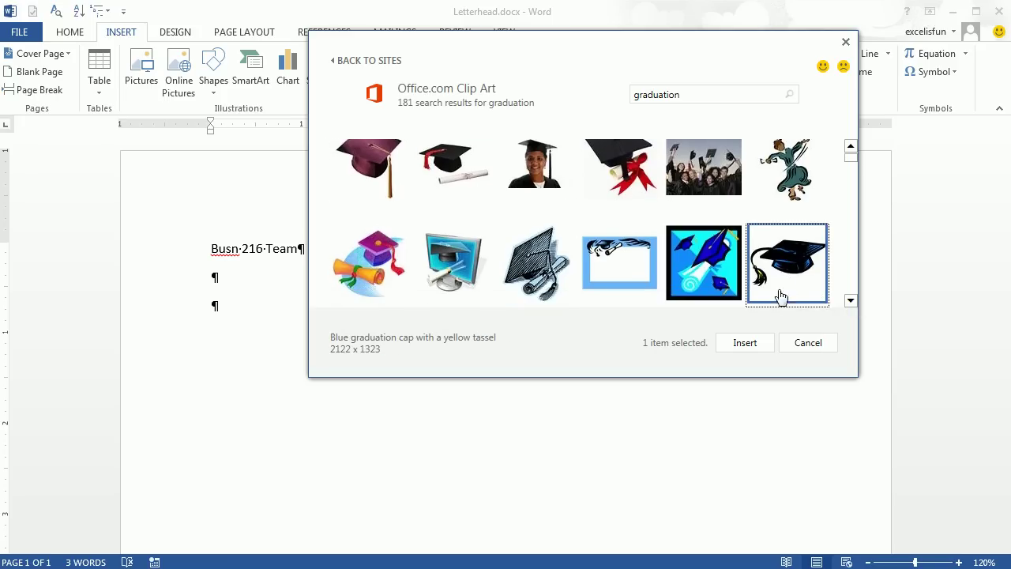
double_click(774, 281)
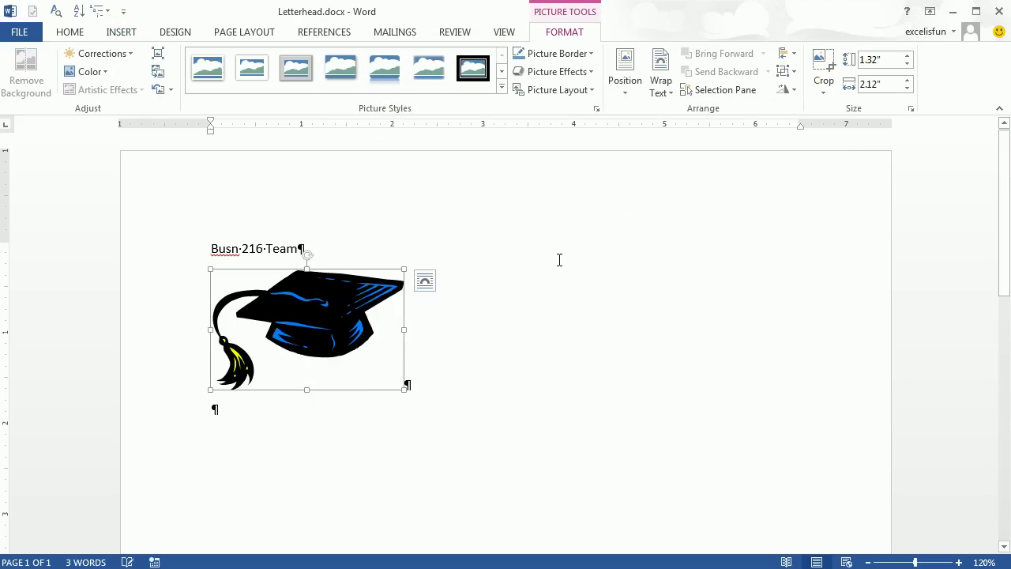
left_click_drag(404, 389, 333, 330)
left_click(387, 337)
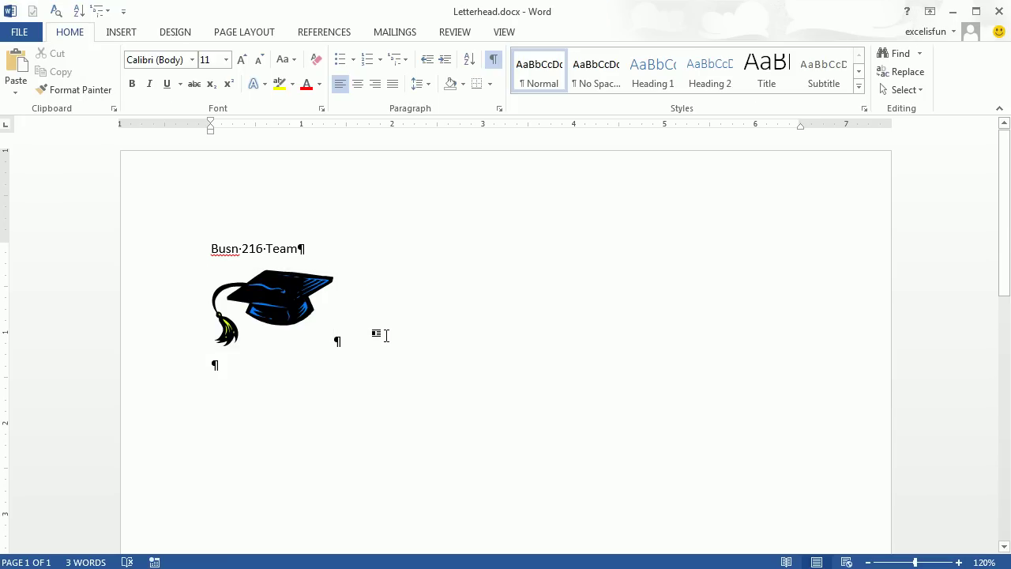
- Type 'Building 29, Room 350, Fall Quarter 2013, Highline Community College' after the cap, then start a new paragraph
left_click(330, 337)
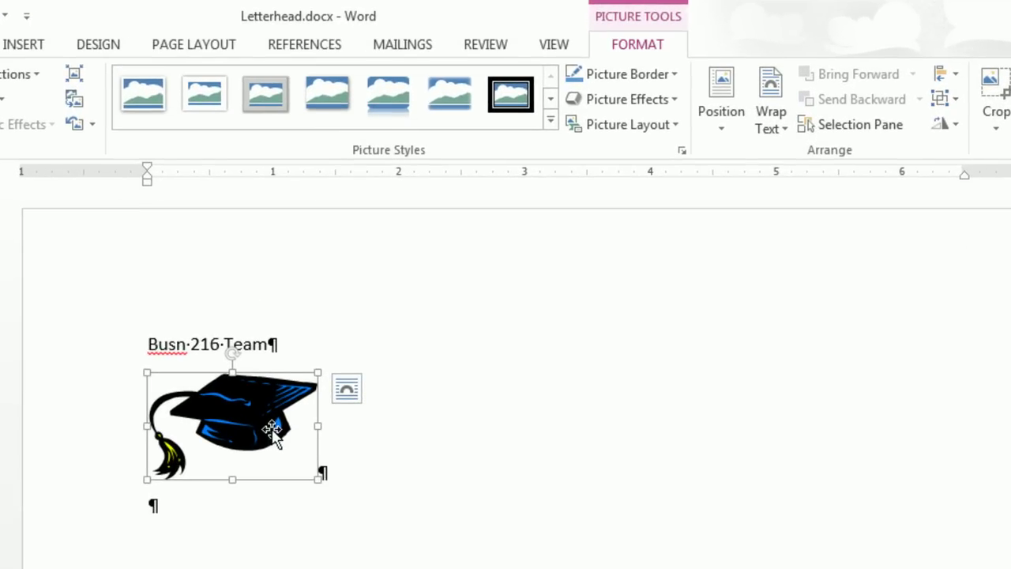
key("Right")
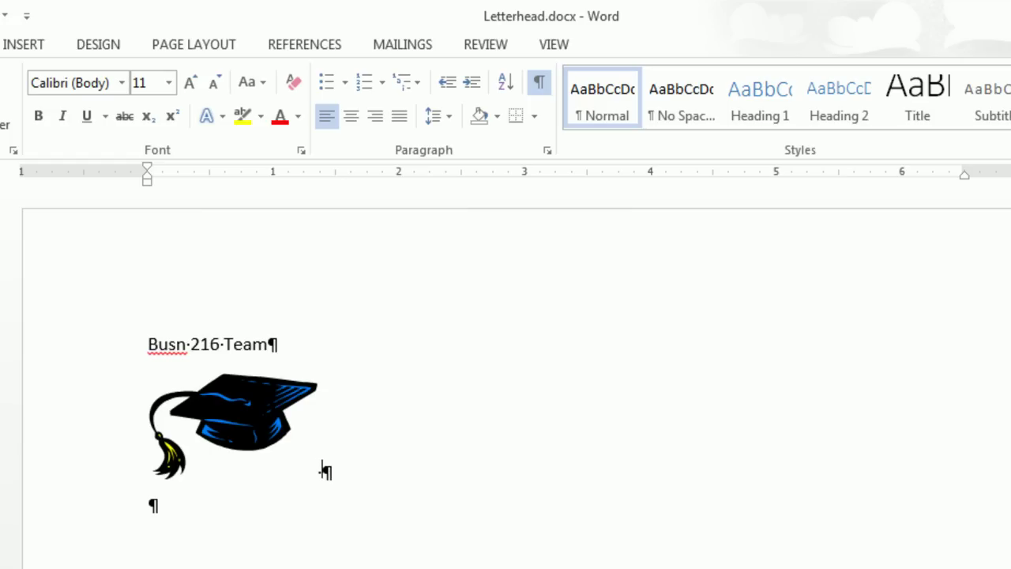
type("Buildin")
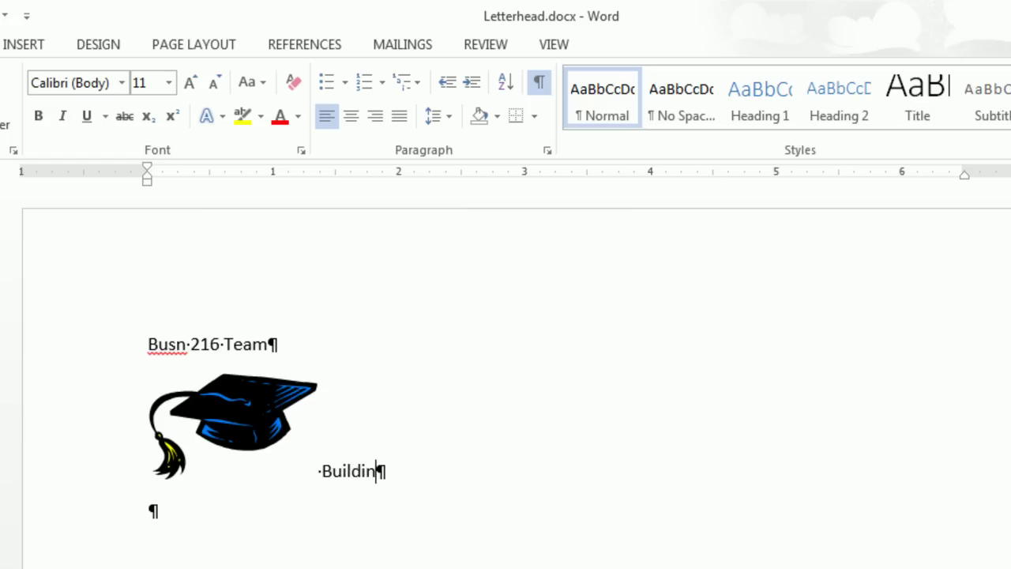
type("g 29, Room 350, Fall Quarter ")
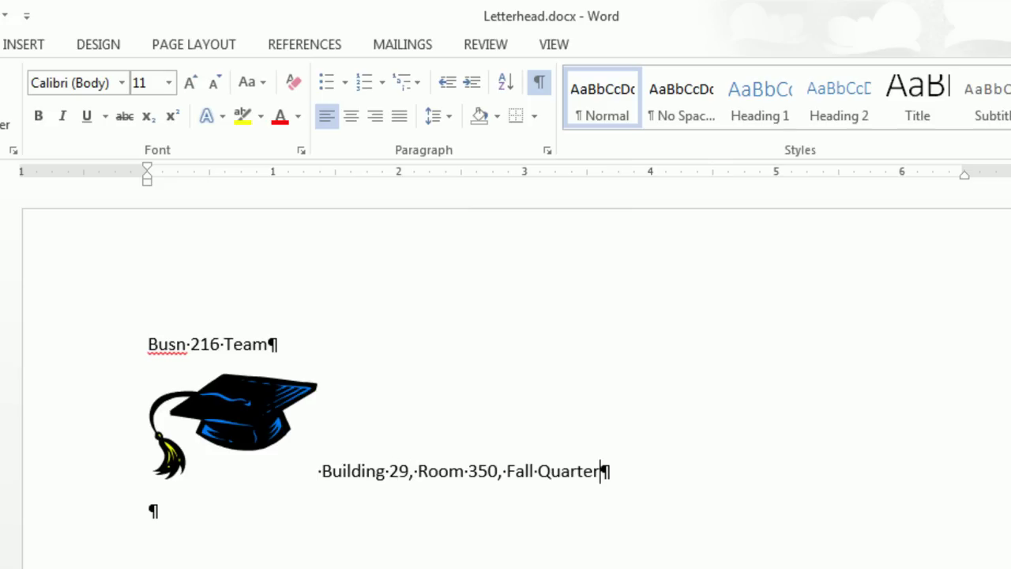
type("2013")
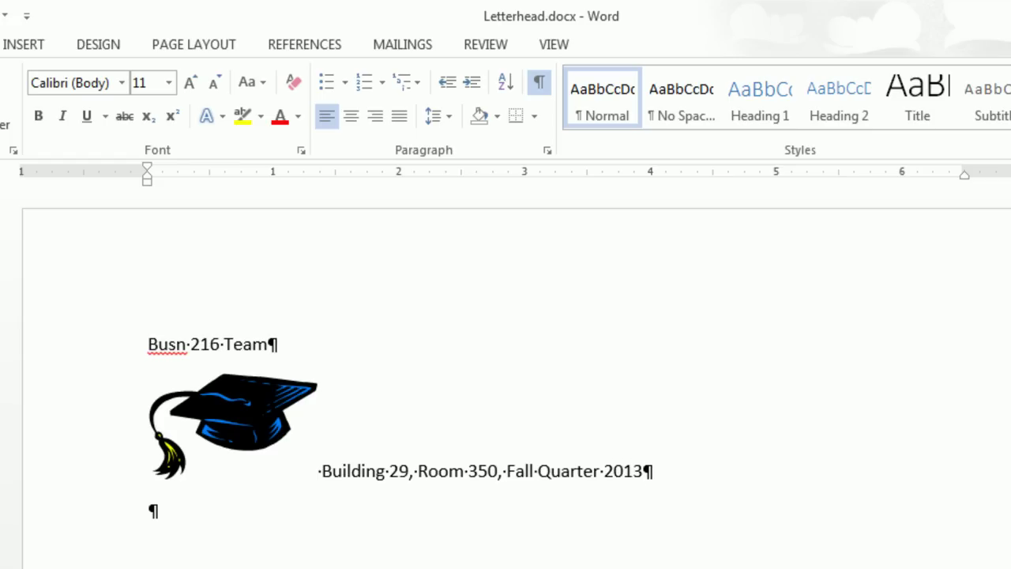
type(", hoc")
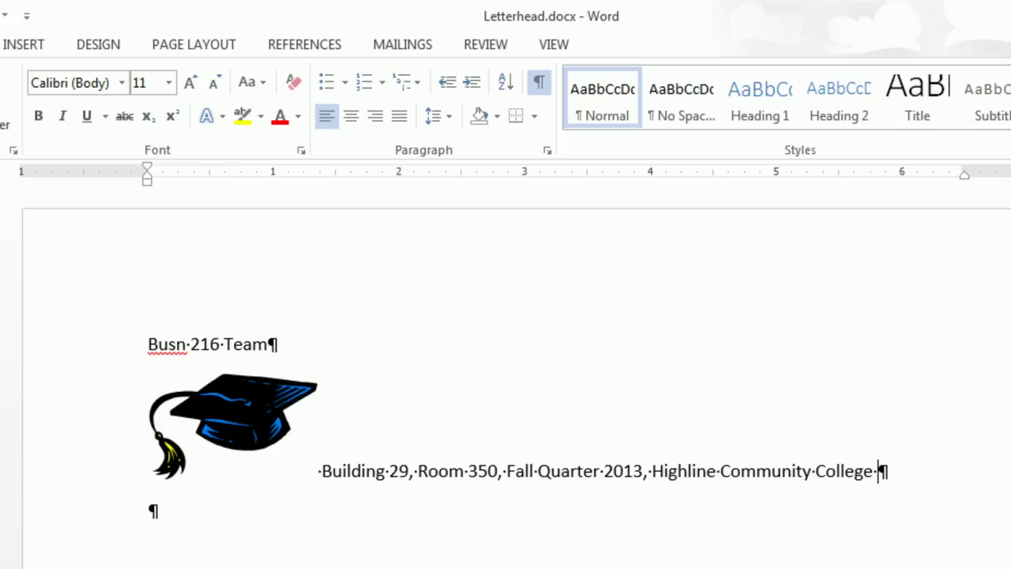
key("BackSpace")
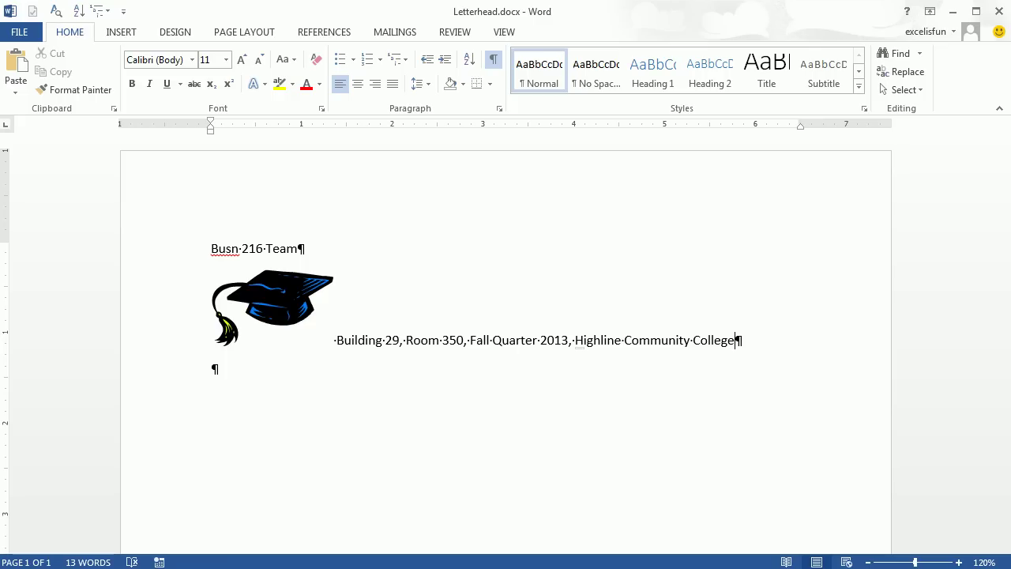
key("Return")
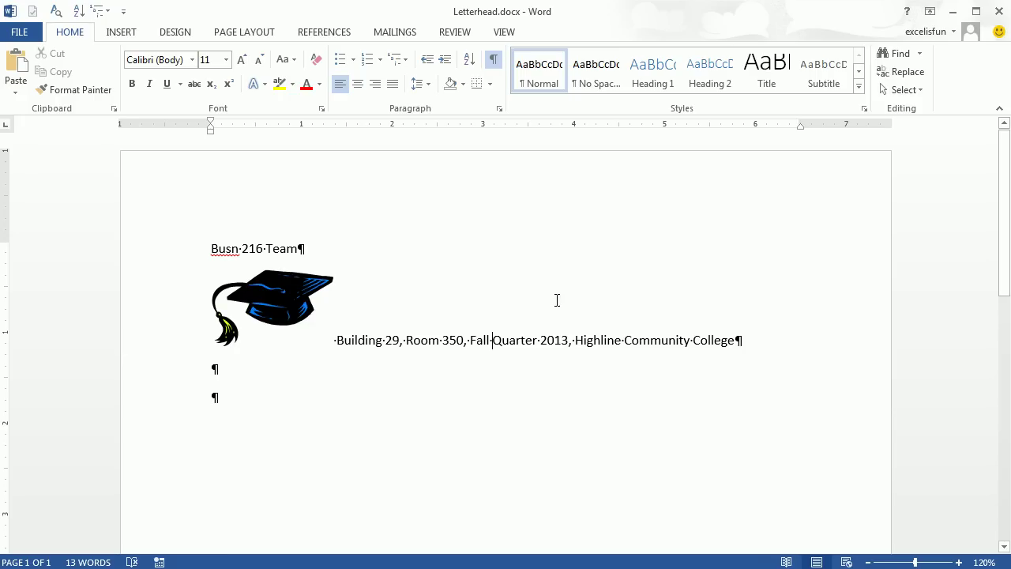
left_click(127, 38)
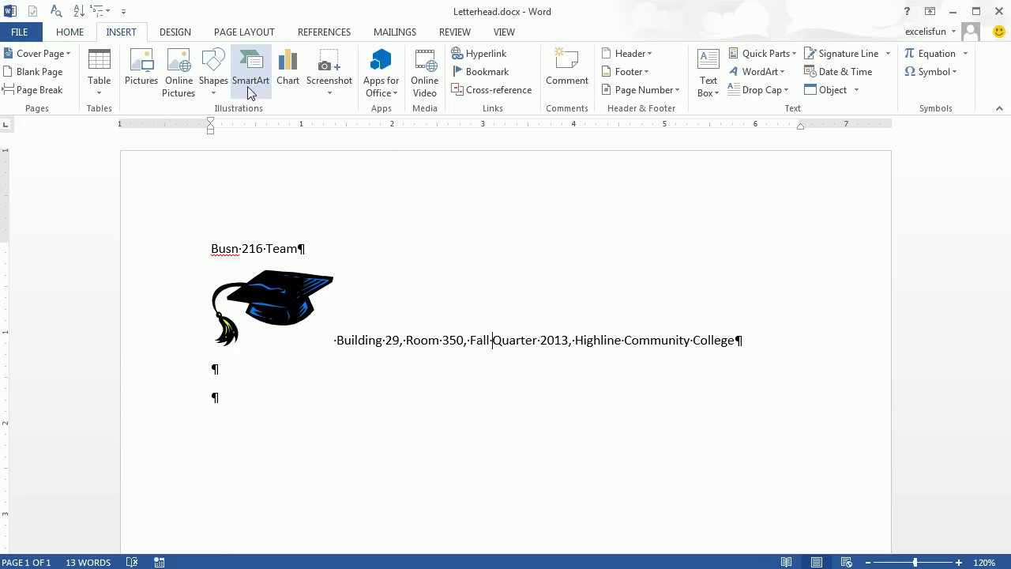
left_click(213, 76)
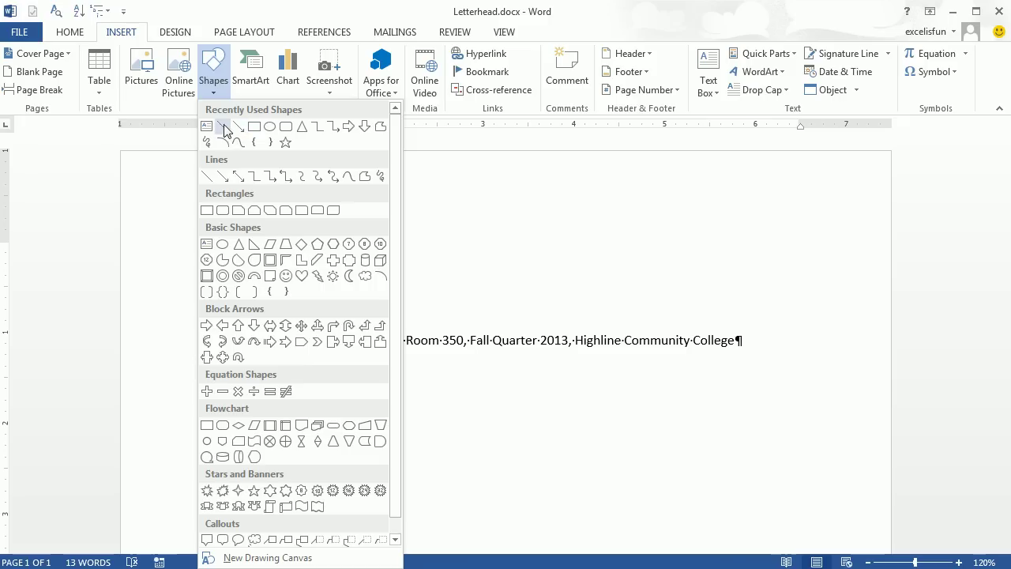
left_click(224, 130)
mouse_move(202, 355)
left_mouse_down()
mouse_move(539, 368)
mouse_move(822, 361)
mouse_move(824, 351)
left_mouse_up()
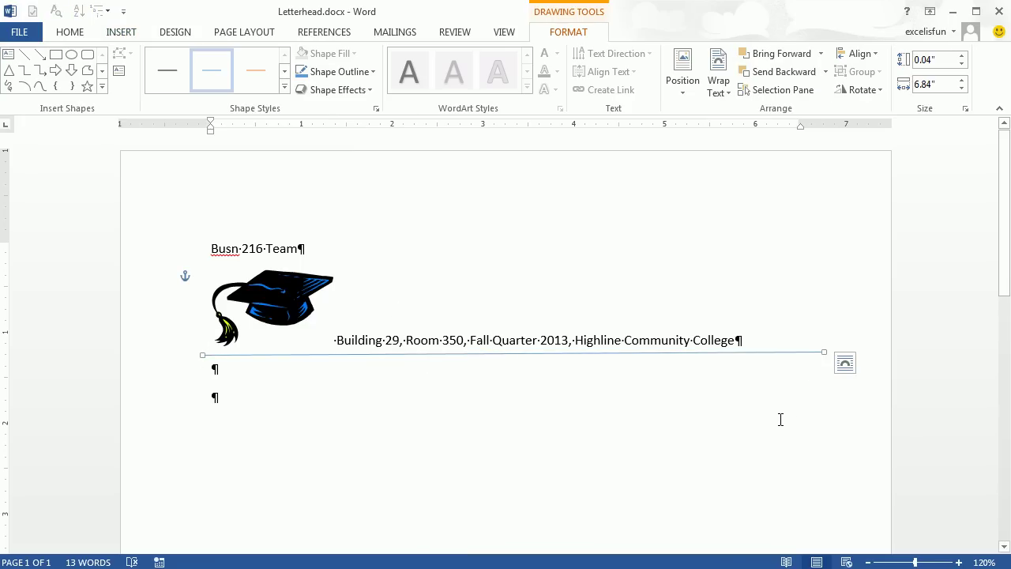
left_click(732, 343)
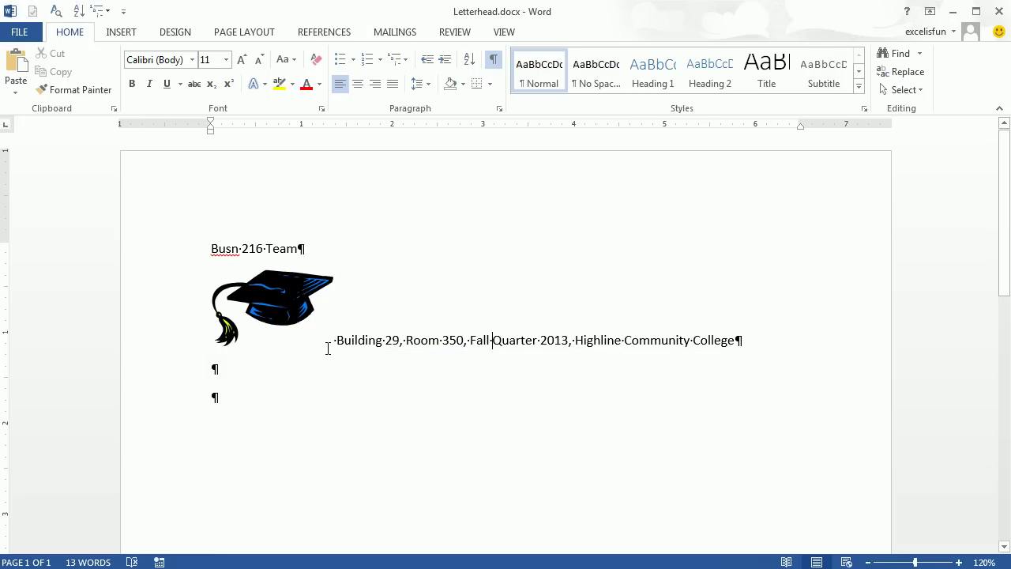
- Try underlining the picture-and-address line, then undo the underline
left_click(165, 348)
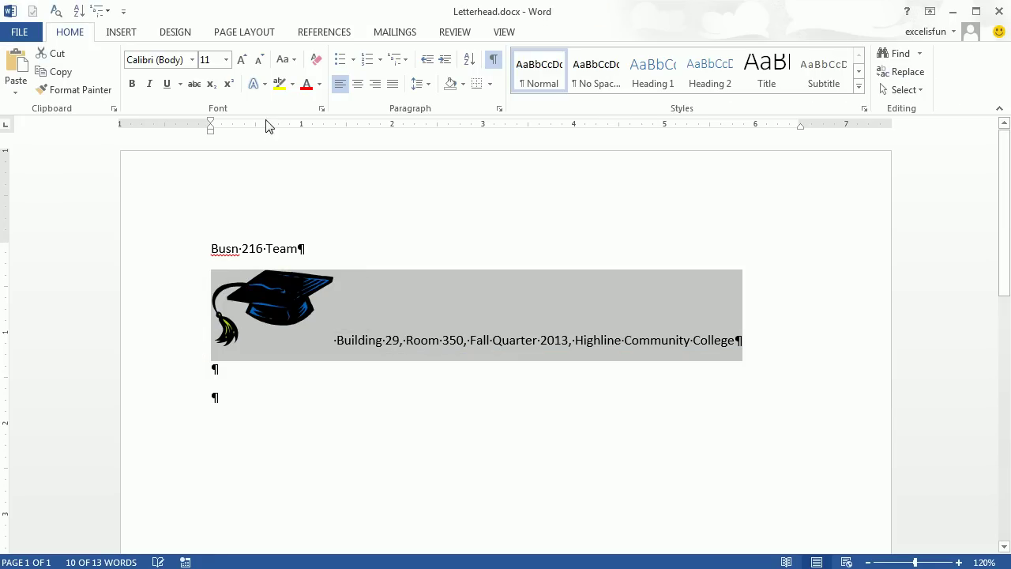
left_click(165, 89)
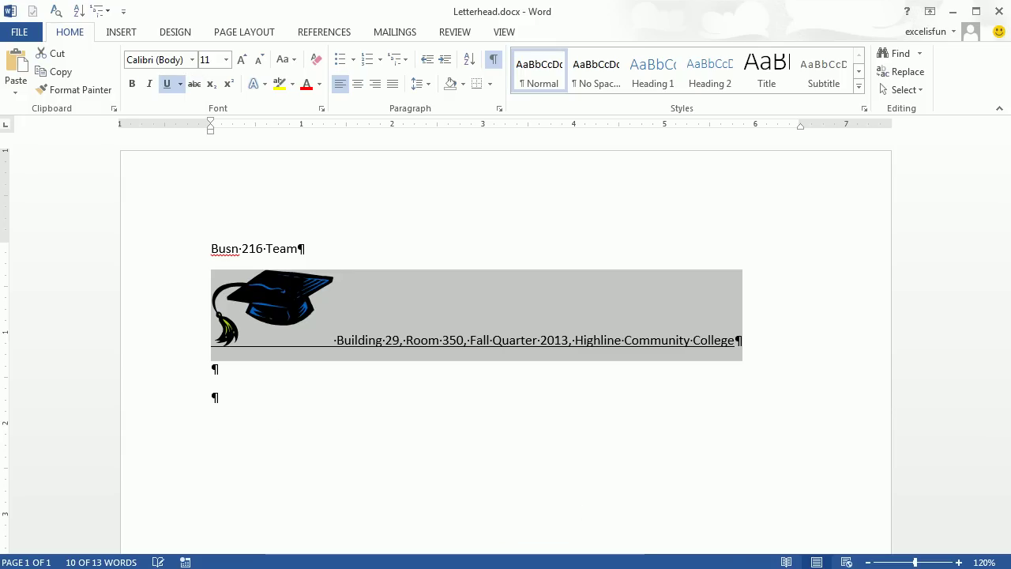
left_click(758, 364)
key("ctrl+z")
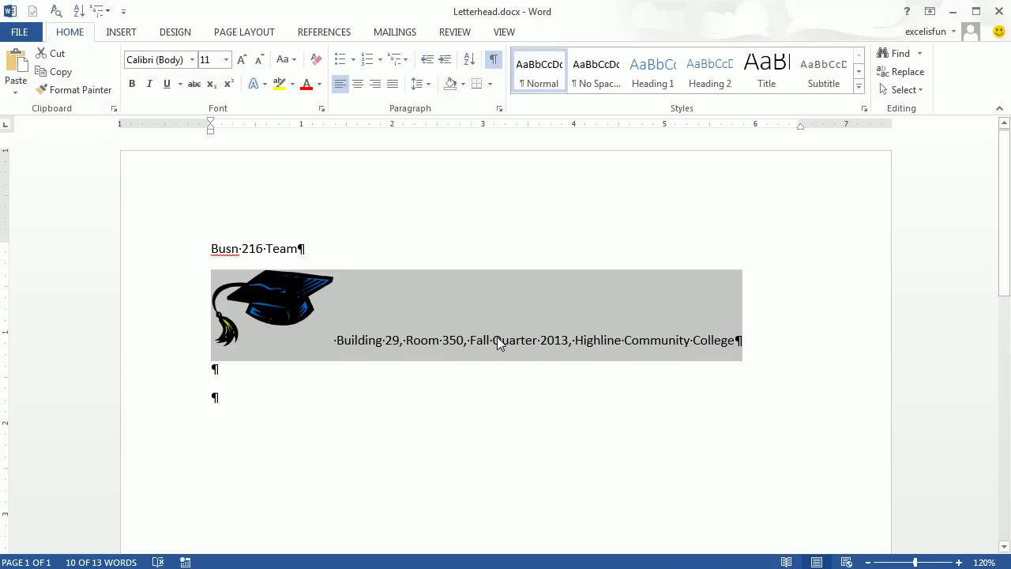
- Add a bottom border under the address paragraph and bring up Page Setup
left_click(500, 343)
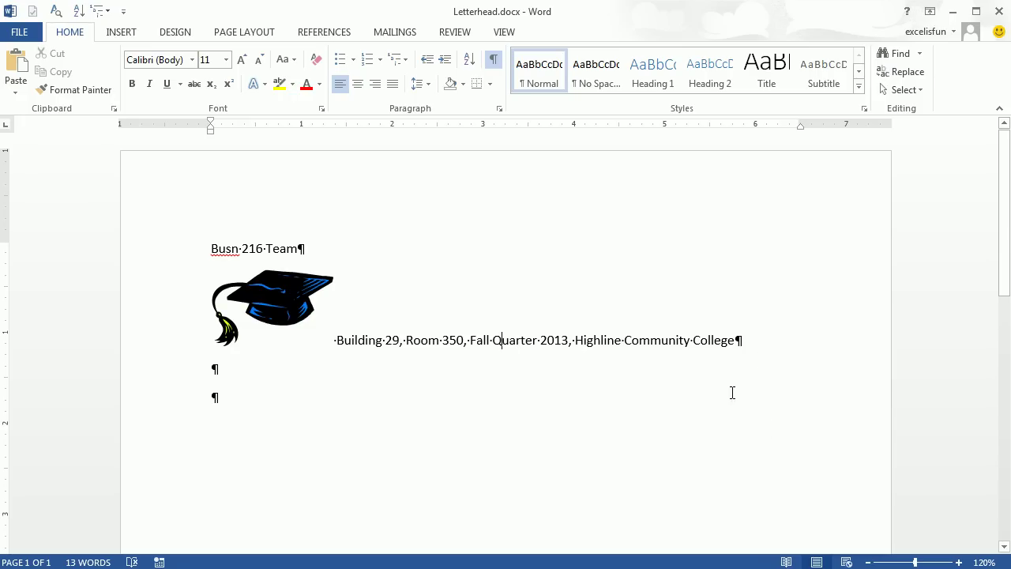
left_click(658, 340)
left_click(489, 85)
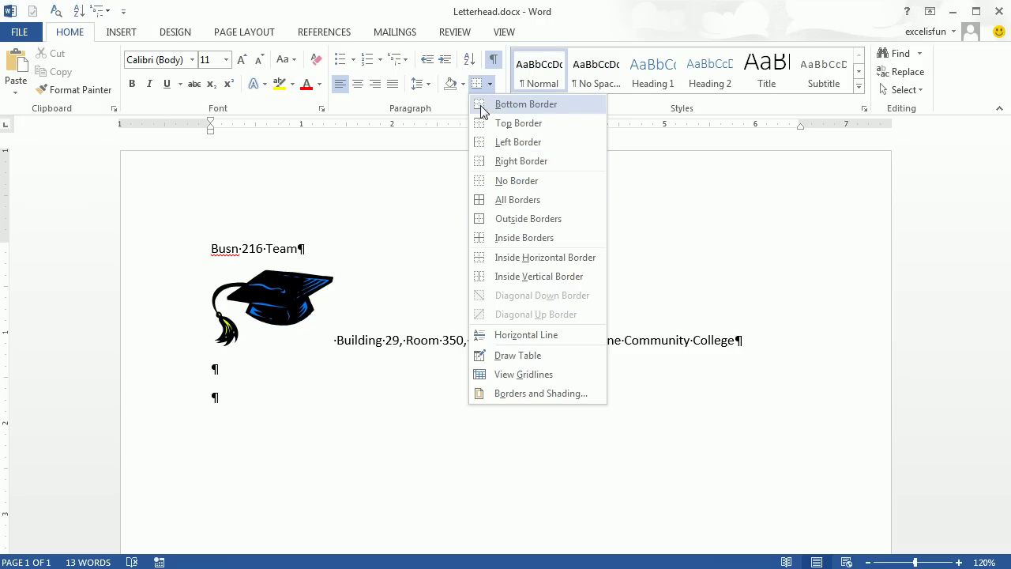
left_click(484, 108)
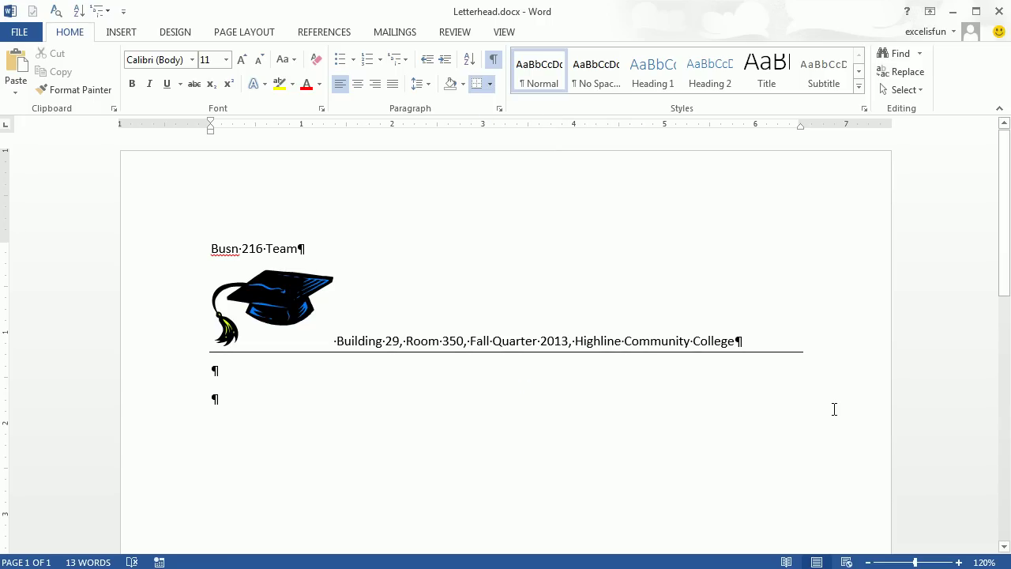
key("alt+p")
type("sp")
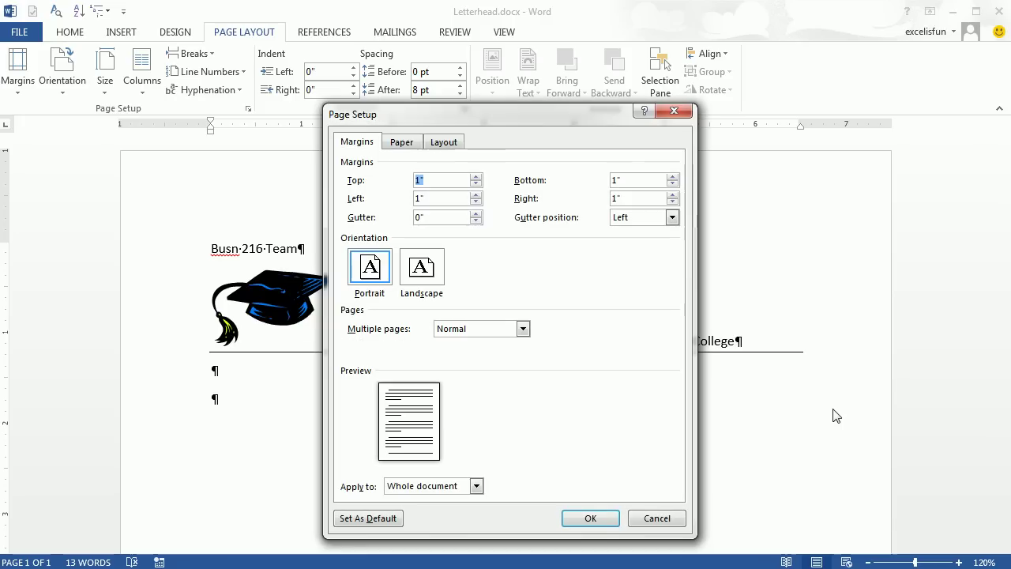
type(".5")
key("Tab")
type(".5")
key("Tab")
type(".5")
key("Tab")
key("Tab")
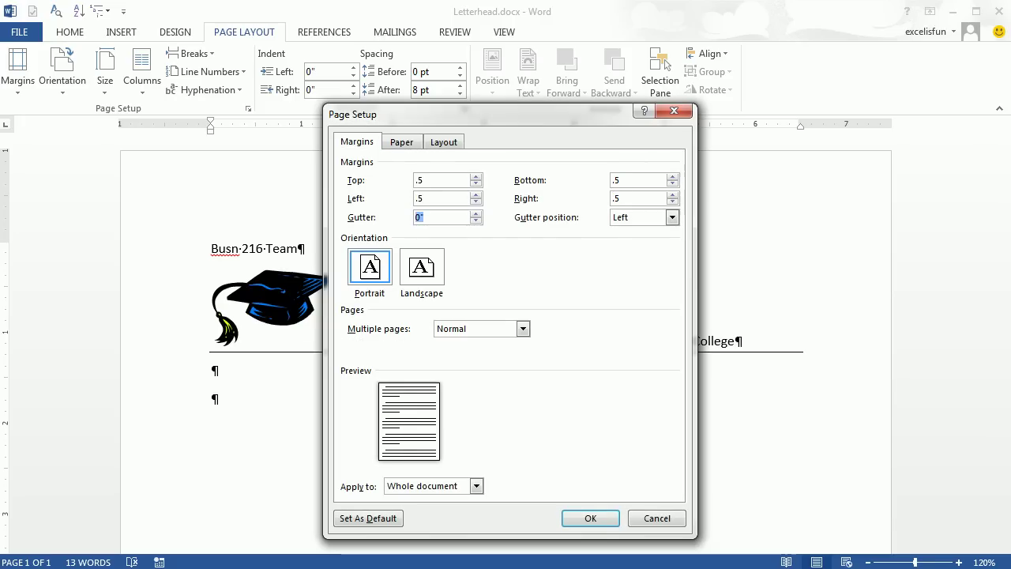
key("Return")
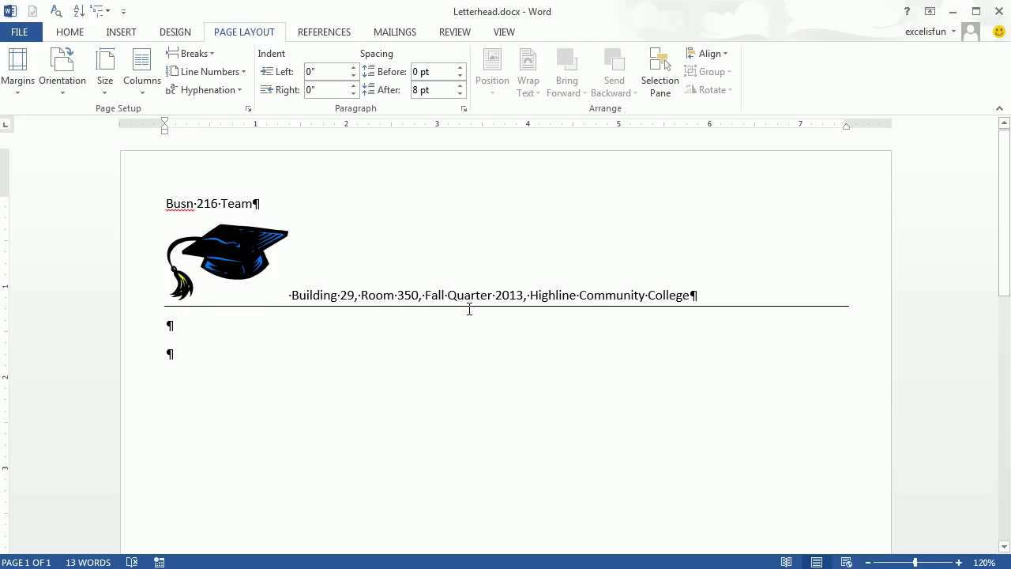
key("ctrl+z")
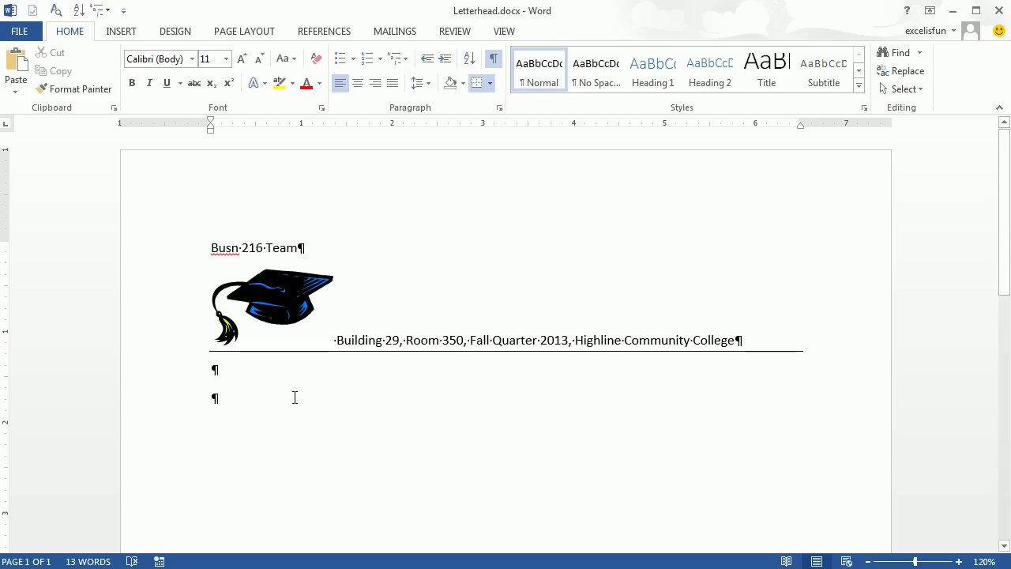
- Give all letterhead paragraphs Single line spacing and 0 pt spacing after
left_click(290, 395)
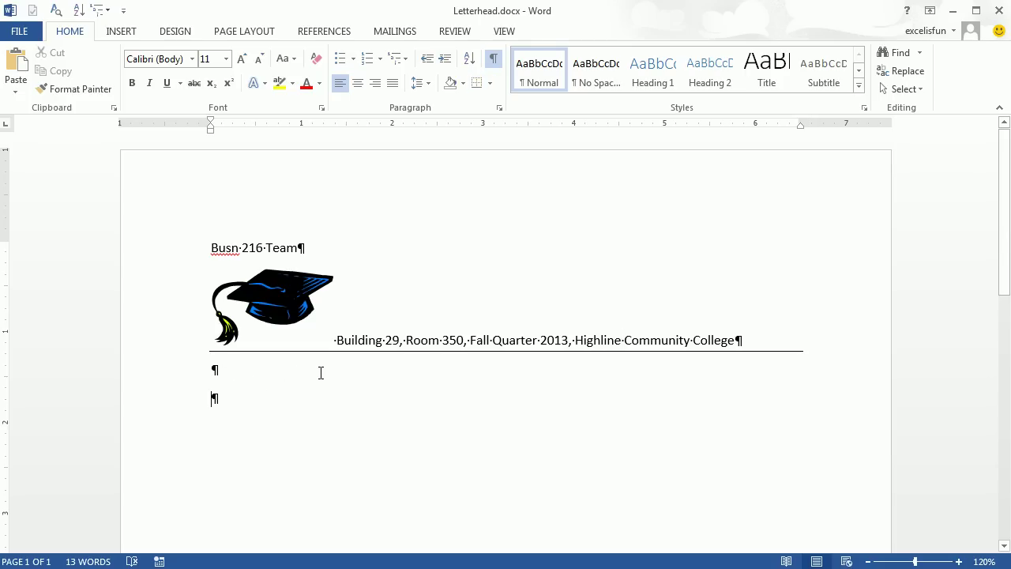
left_click_drag(167, 249, 169, 434)
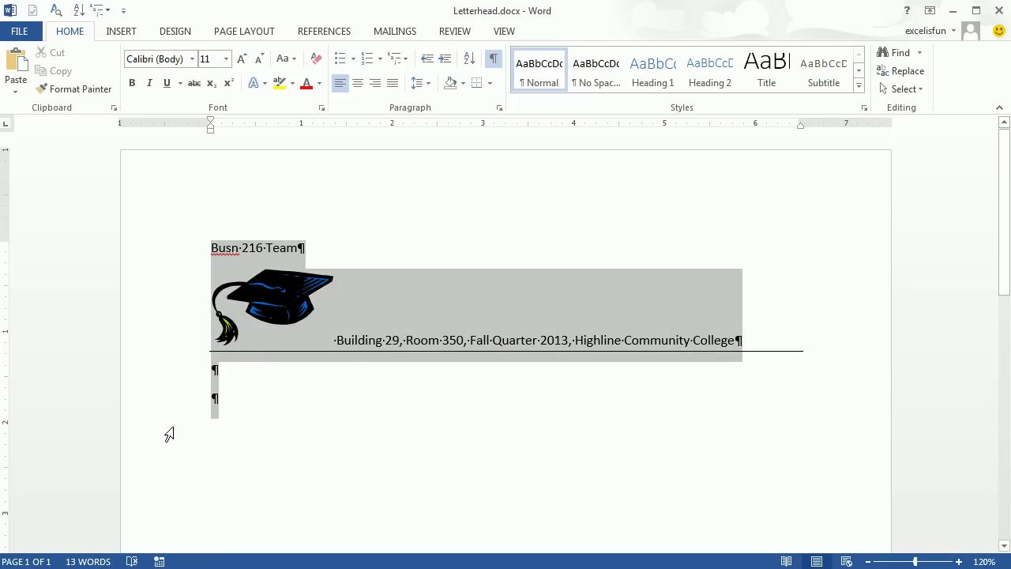
right_click(453, 326)
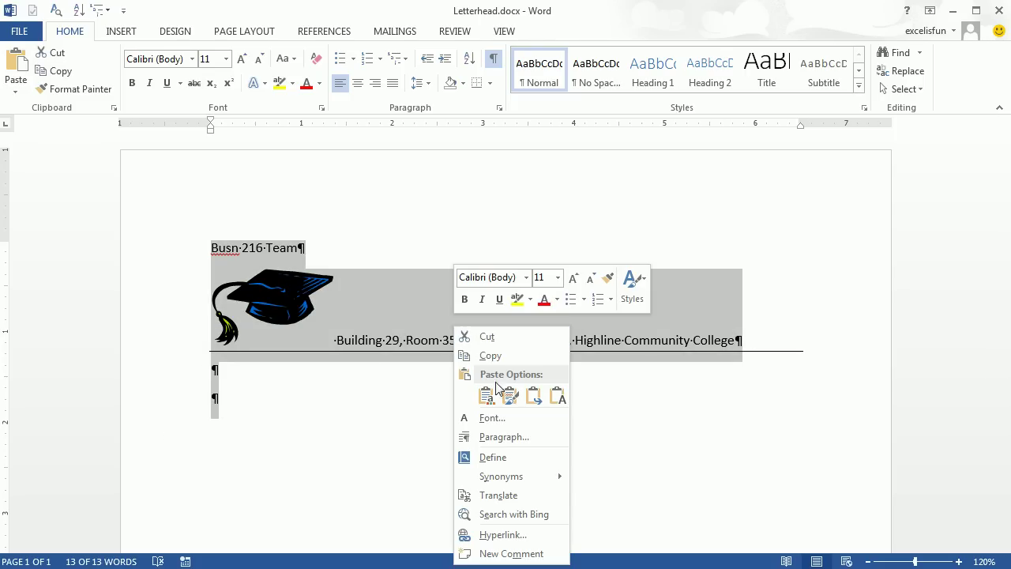
left_click(509, 437)
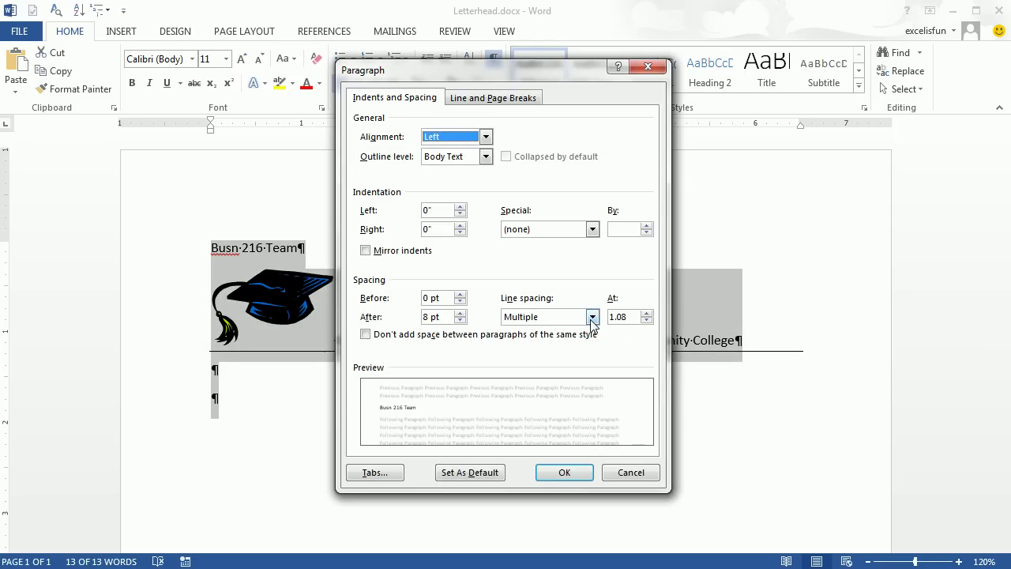
left_click(592, 317)
left_click(534, 330)
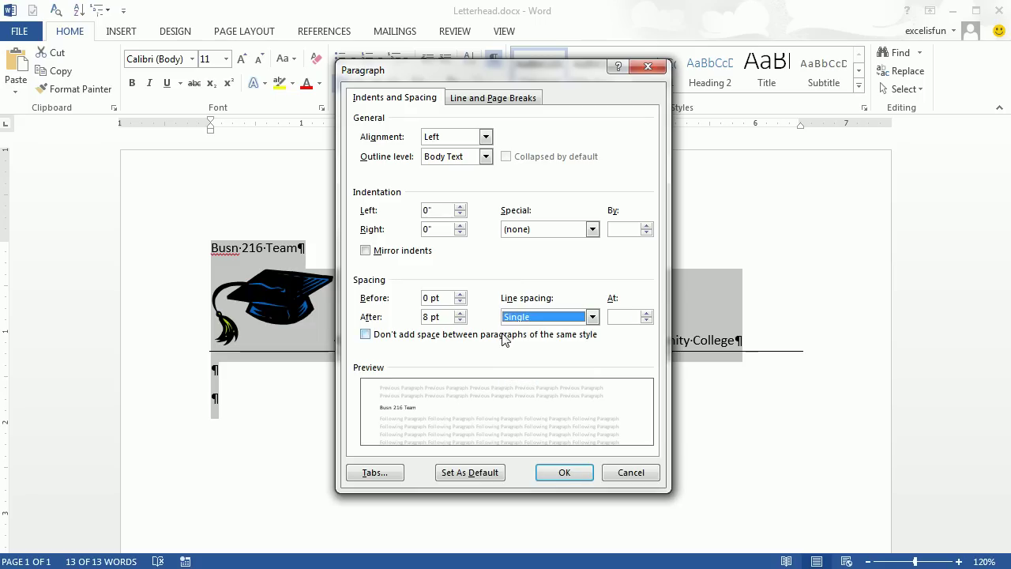
left_click(460, 320)
left_click(460, 320)
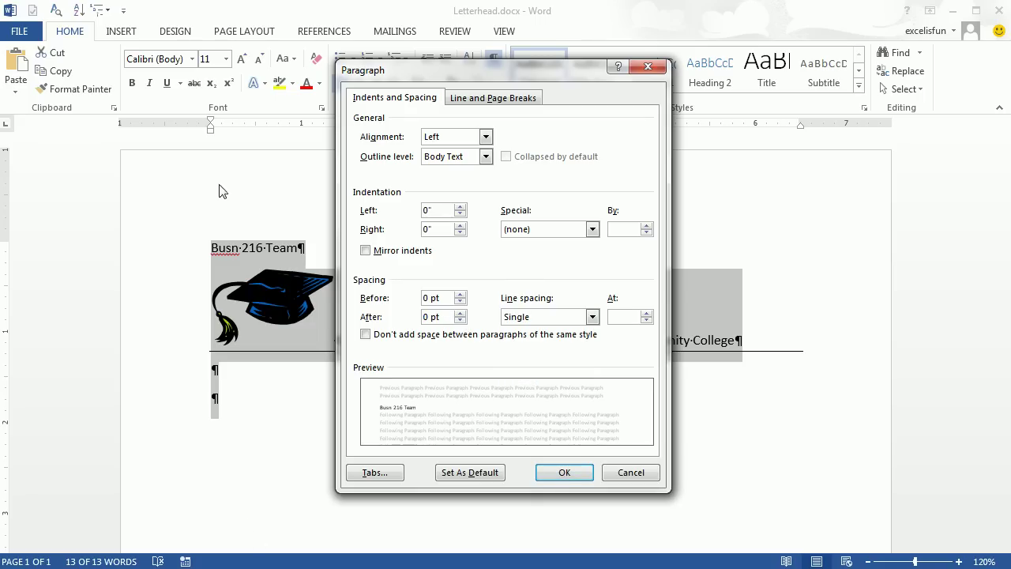
left_click(573, 476)
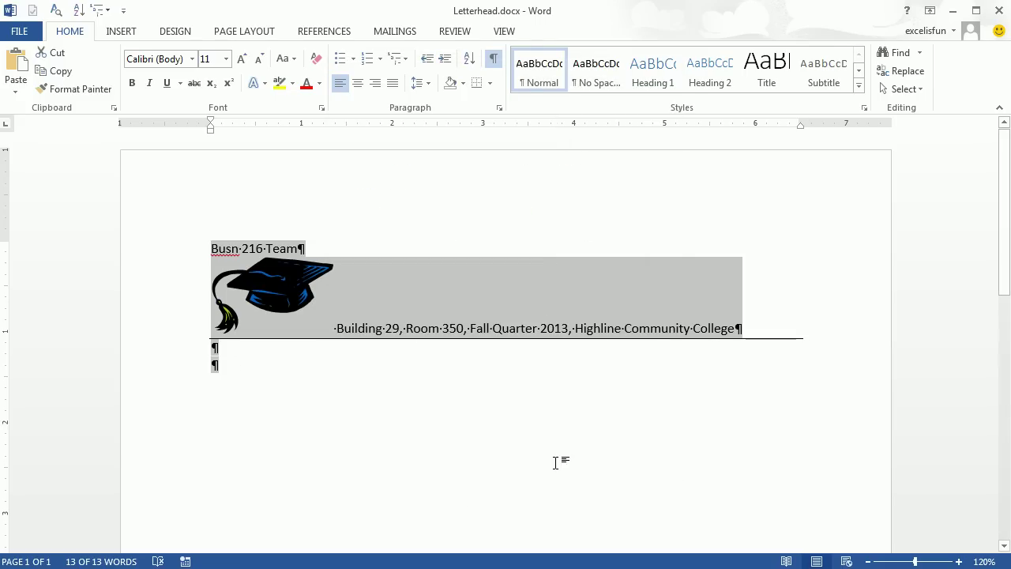
- Enlarge the 'Busn 216 Team' heading to 22 pt and make it bold
left_click(155, 261)
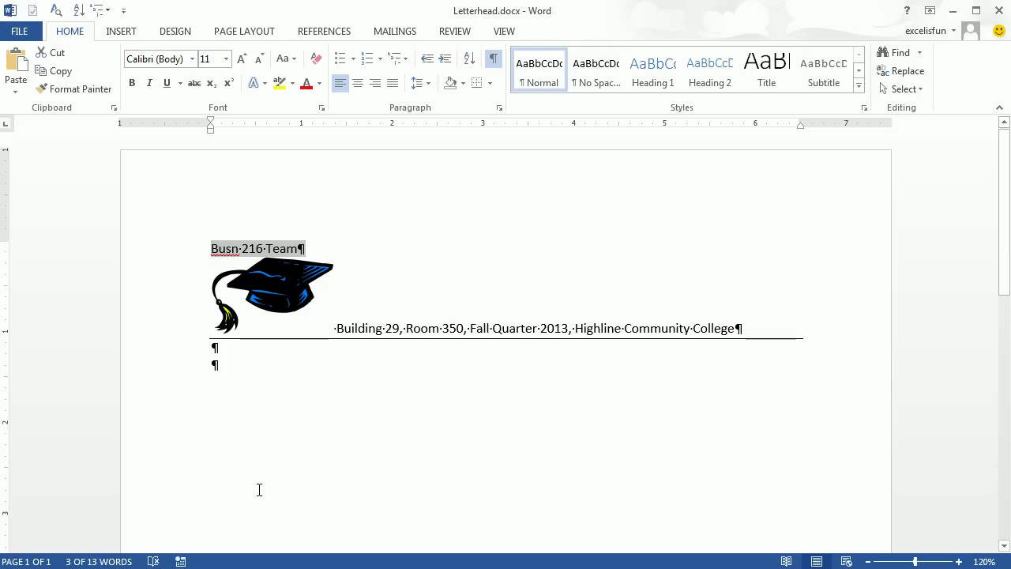
key("ctrl+bracketright")
key("ctrl+bracketright")
key("ctrl+bracketright")
key("ctrl+bracketright")
key("ctrl+bracketright")
key("ctrl+bracketright")
key("ctrl+bracketright")
key("ctrl+bracketright")
key("ctrl+bracketright")
key("ctrl+bracketright")
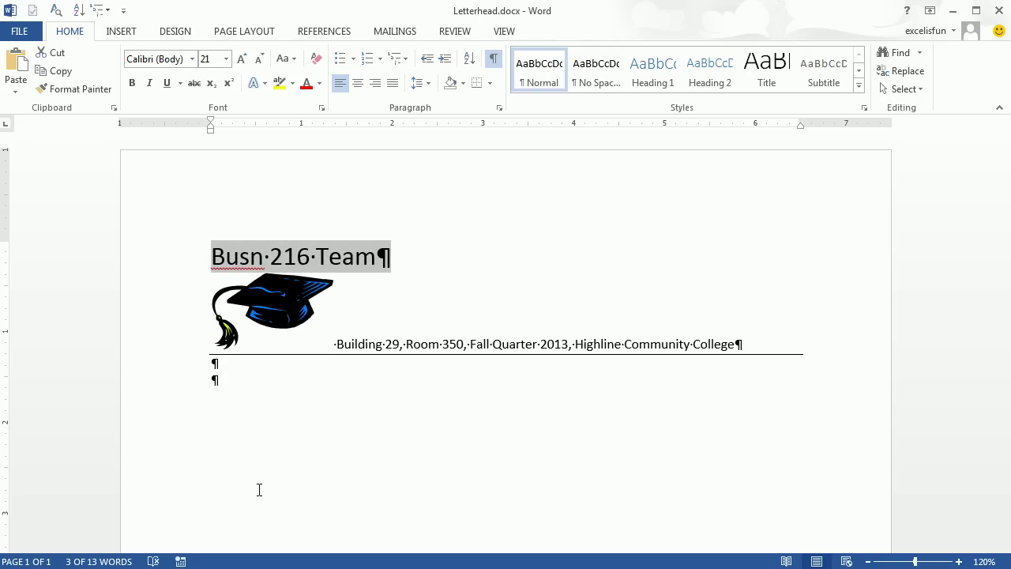
key("ctrl+bracketright")
key("ctrl+b")
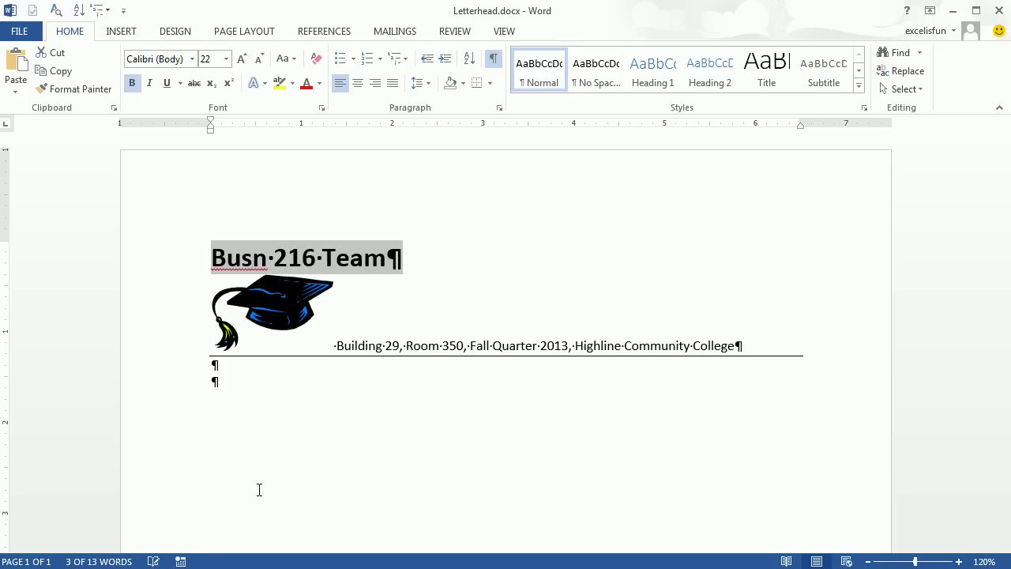
left_click(268, 385)
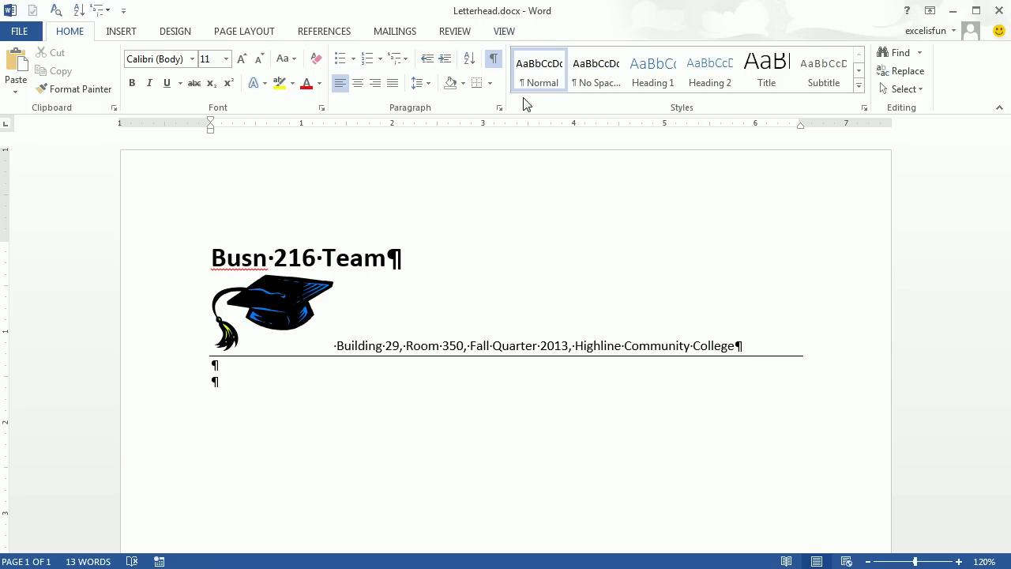
- Save the letterhead as Word Template Letterhead.dotx in LEXAR (E:) > Highline > ... > 02Word
key("F12")
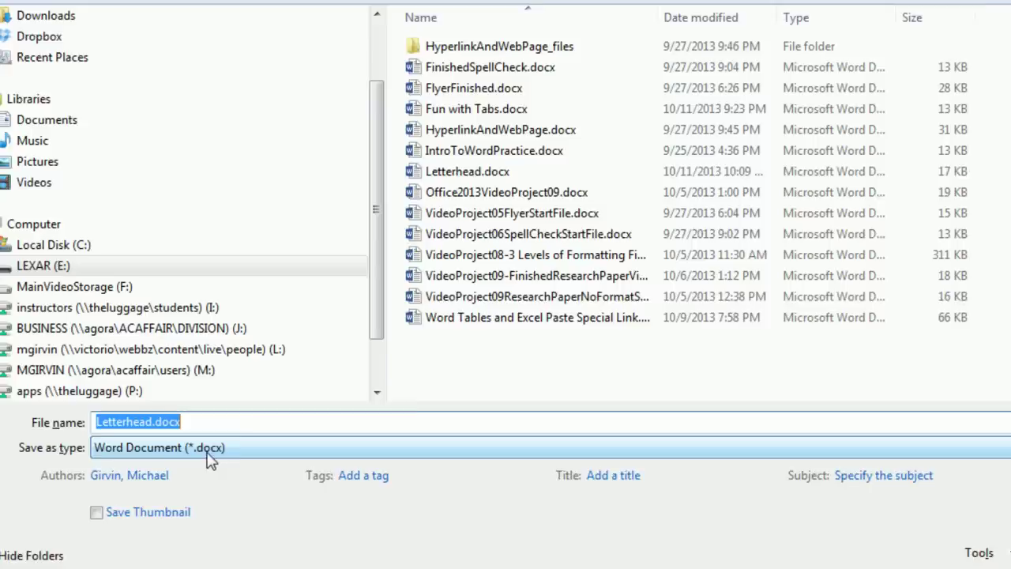
left_click(242, 428)
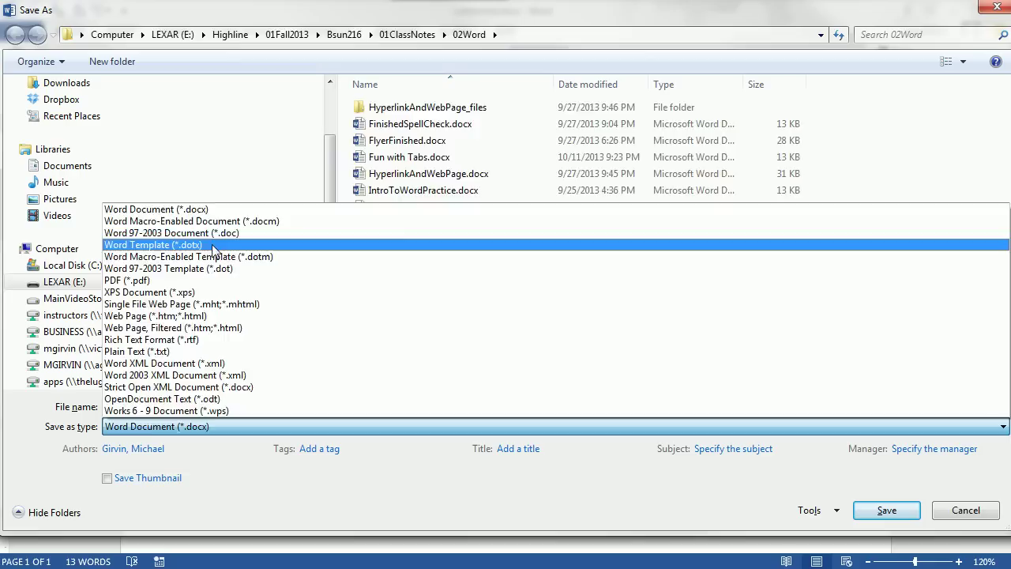
left_click(287, 129)
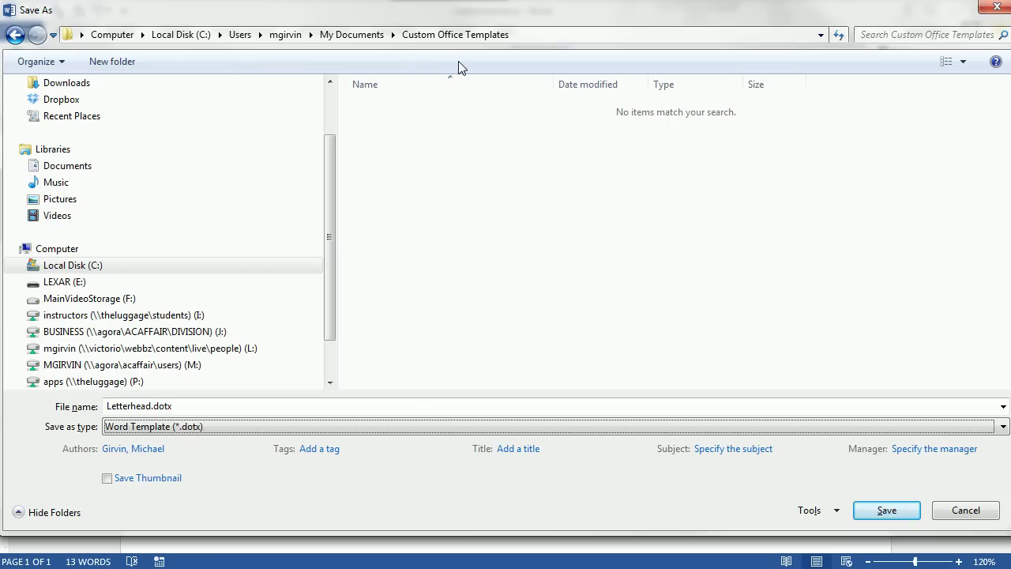
left_click(22, 282)
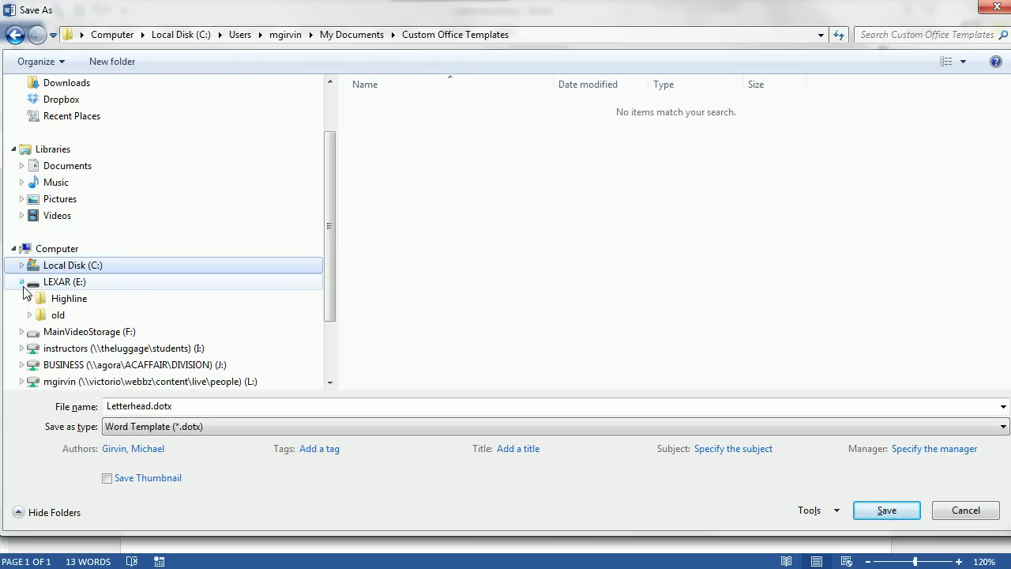
left_click(30, 299)
left_click(37, 316)
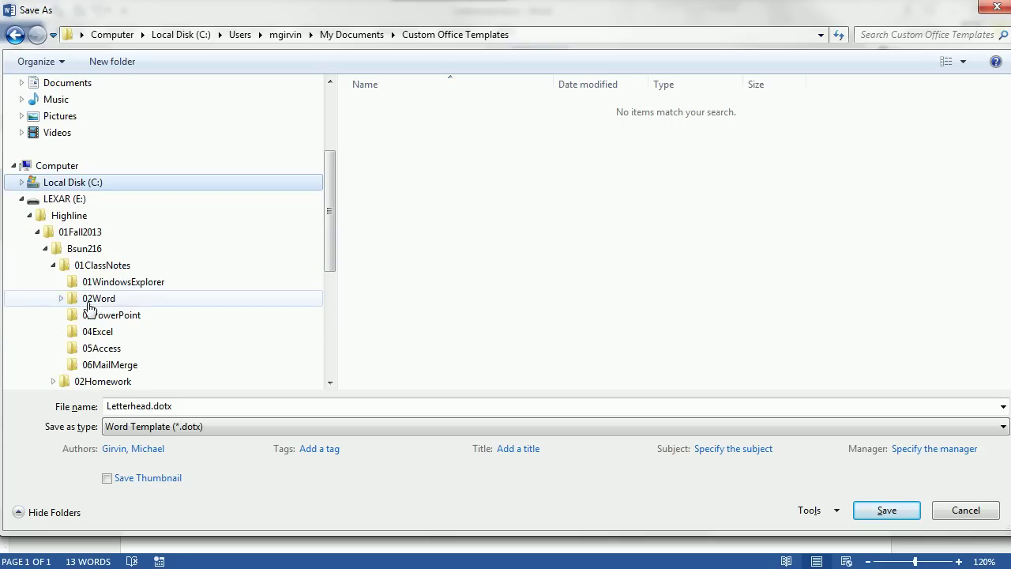
left_click(101, 300)
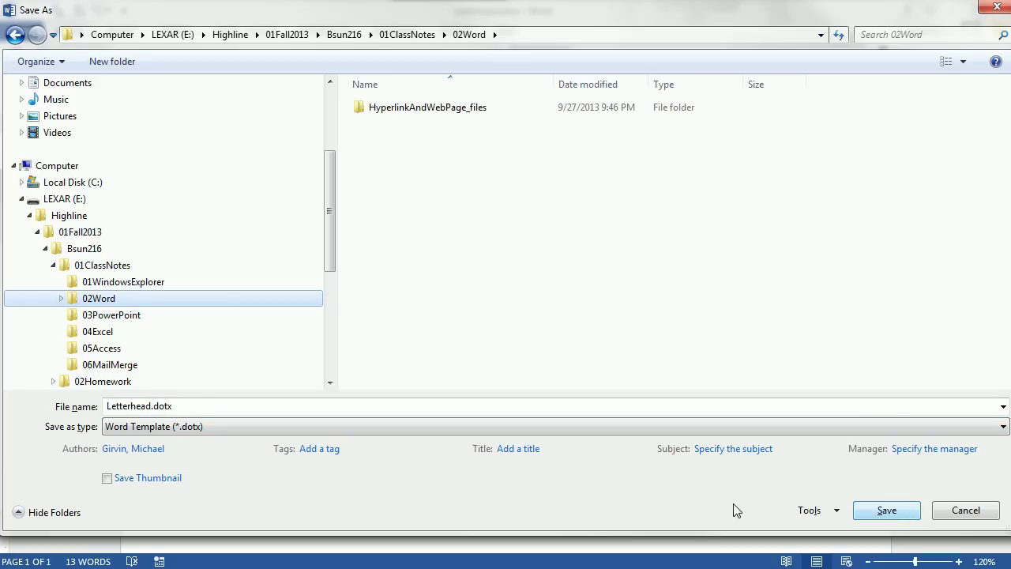
left_click(889, 512)
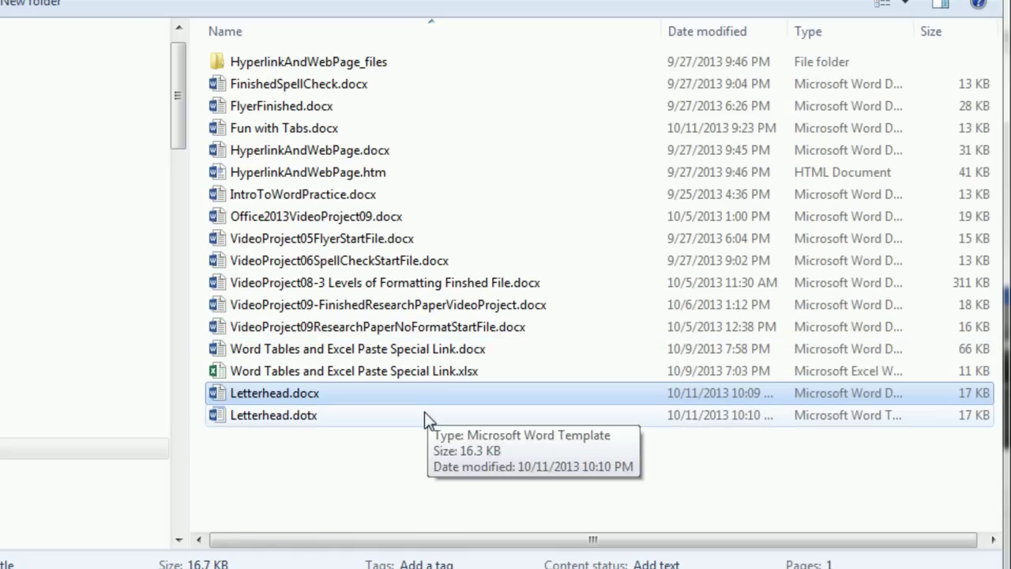
- Compare Letterhead.docx with Letterhead.dotx, then open the template to create a new document
left_click(424, 411)
left_click(330, 400)
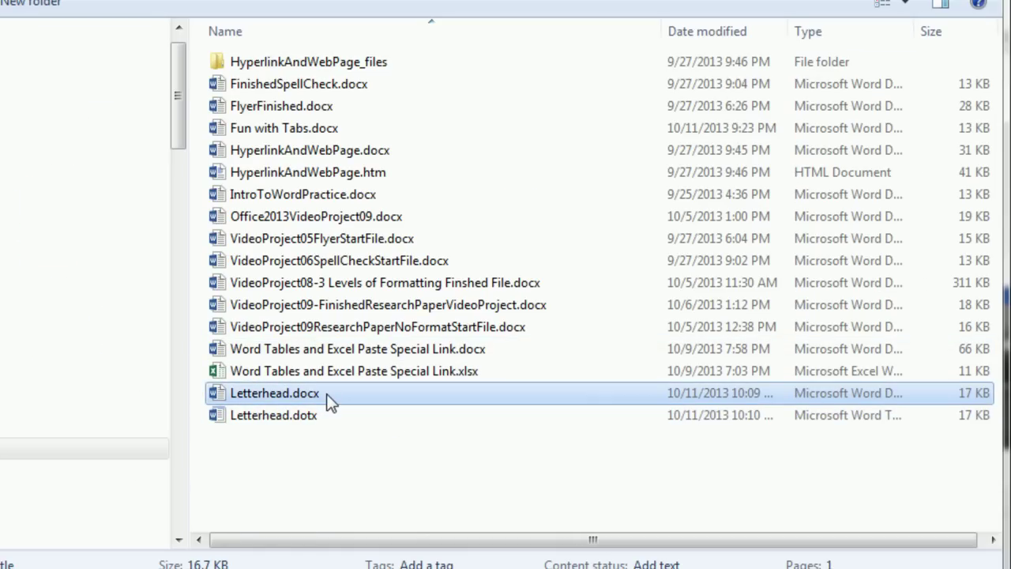
left_click(314, 418)
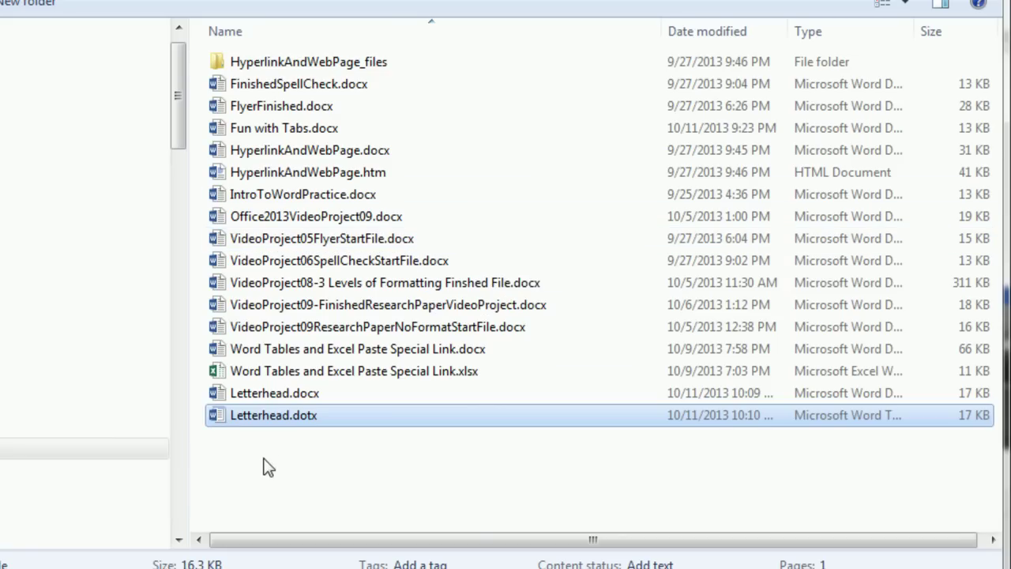
double_click(286, 421)
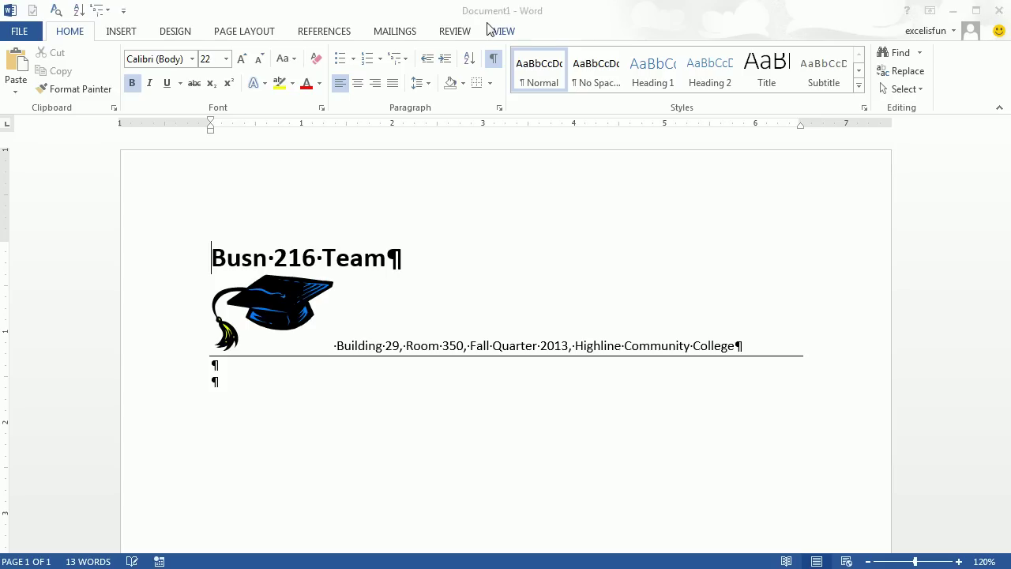
- Name the new letter 'Letter To jack' and choose the 02Word folder on LEXAR (E:)
key("F12")
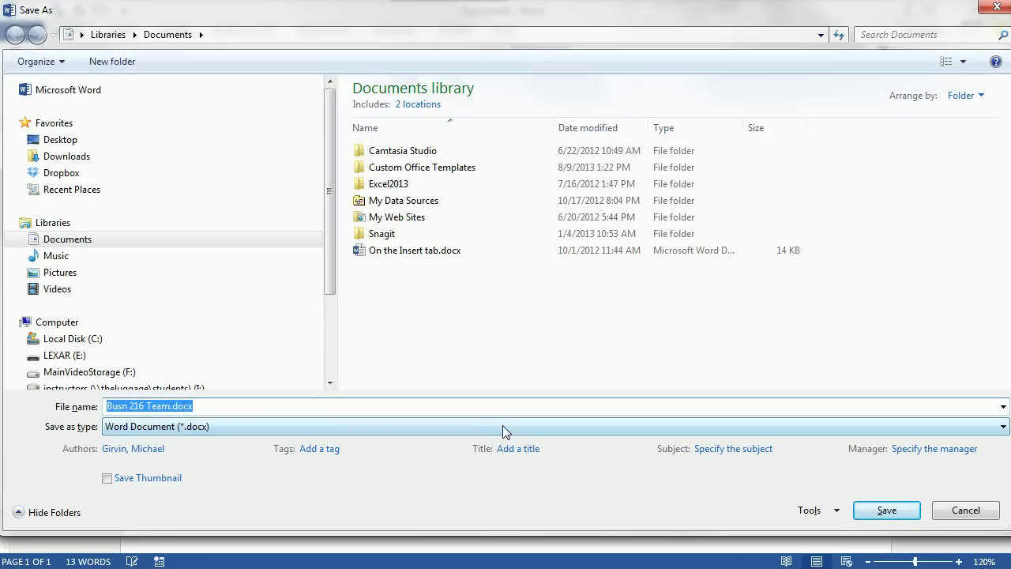
type("Letter To")
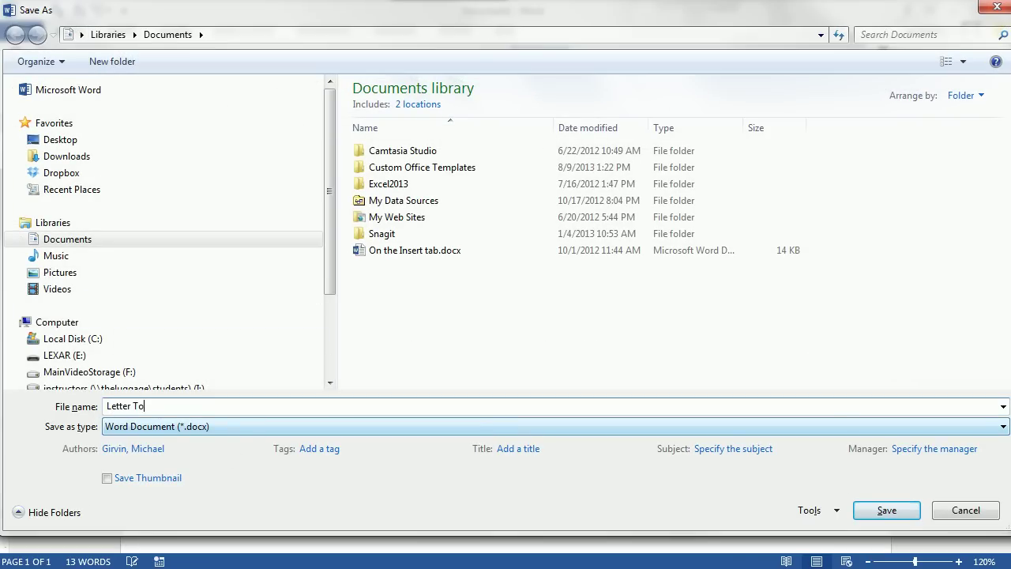
type(" jack")
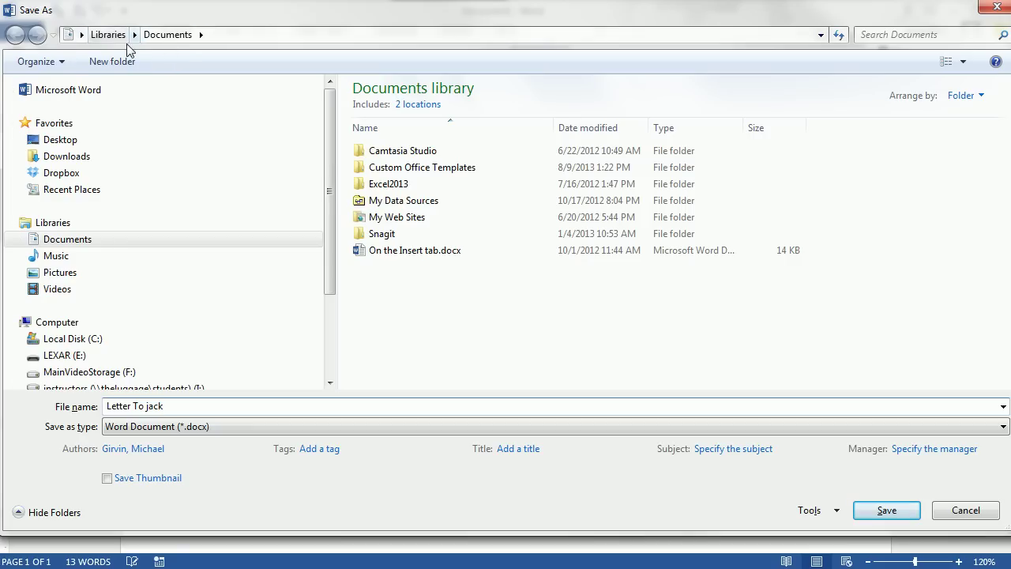
left_click(22, 356)
left_click(29, 350)
left_click(37, 335)
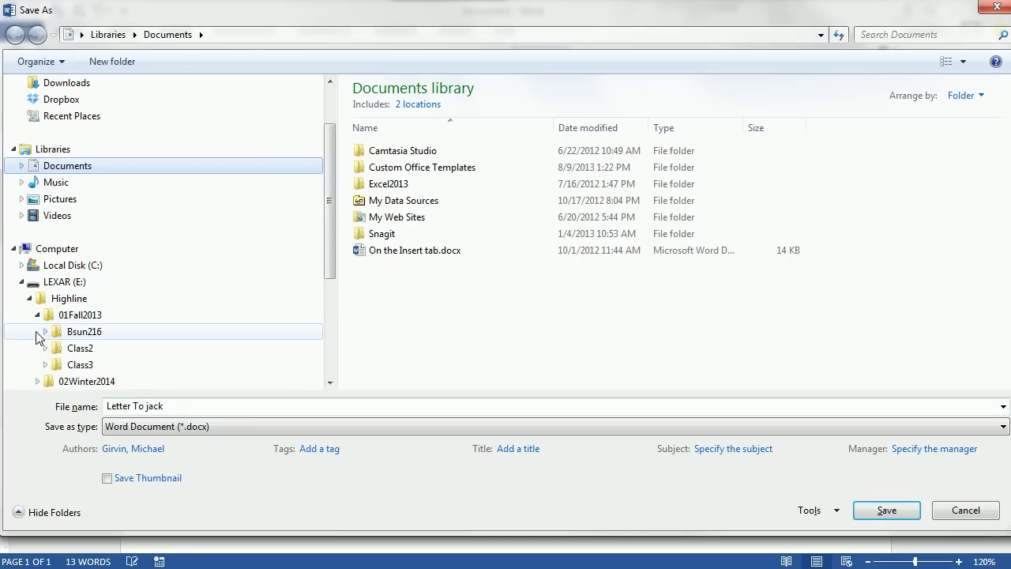
left_click(46, 347)
left_click(54, 366)
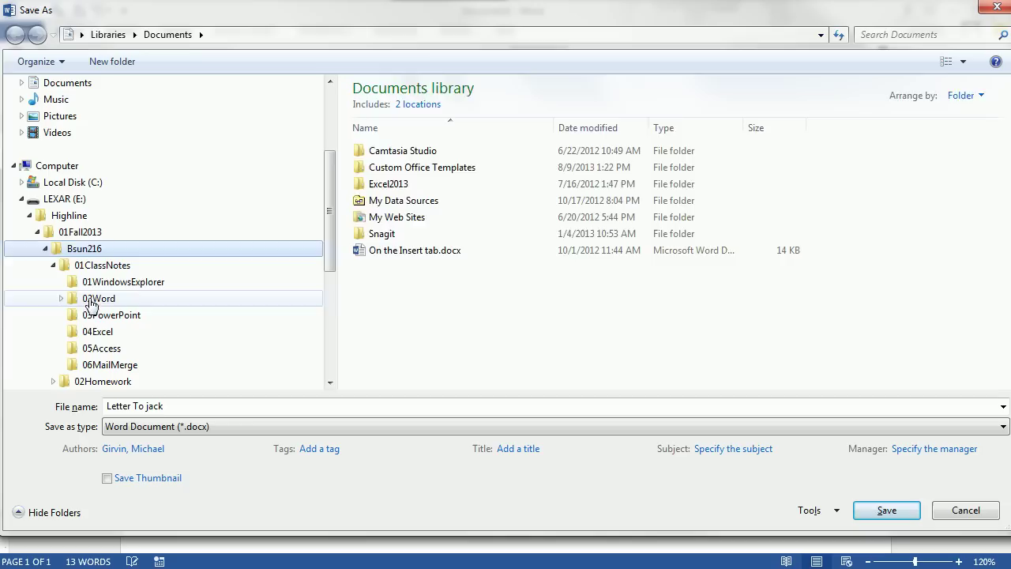
left_click(99, 299)
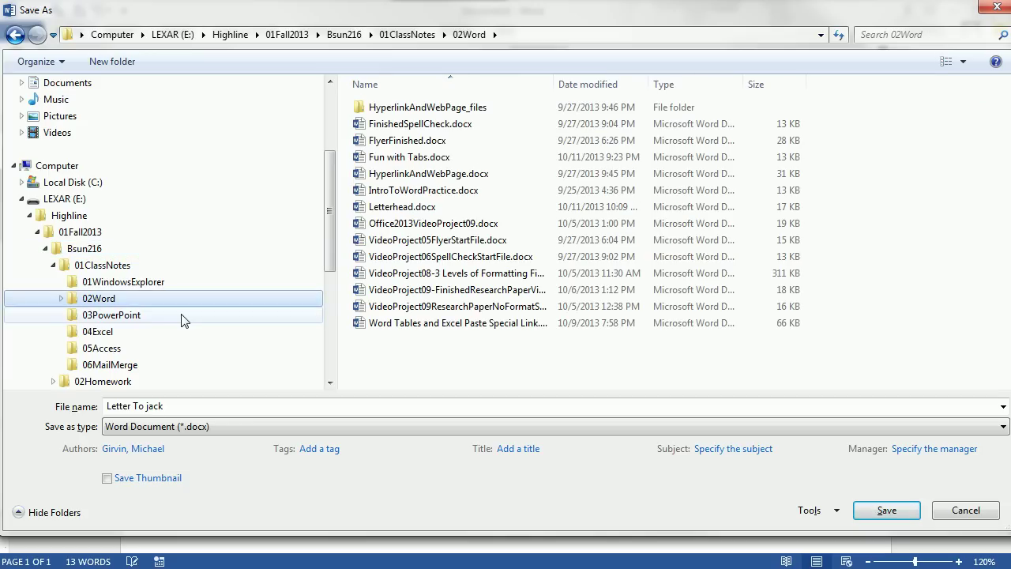
- Capitalize the J and save the letter as Letter To Jack.docx
left_click(154, 406)
left_click(148, 406)
key("BackSpace")
type("J")
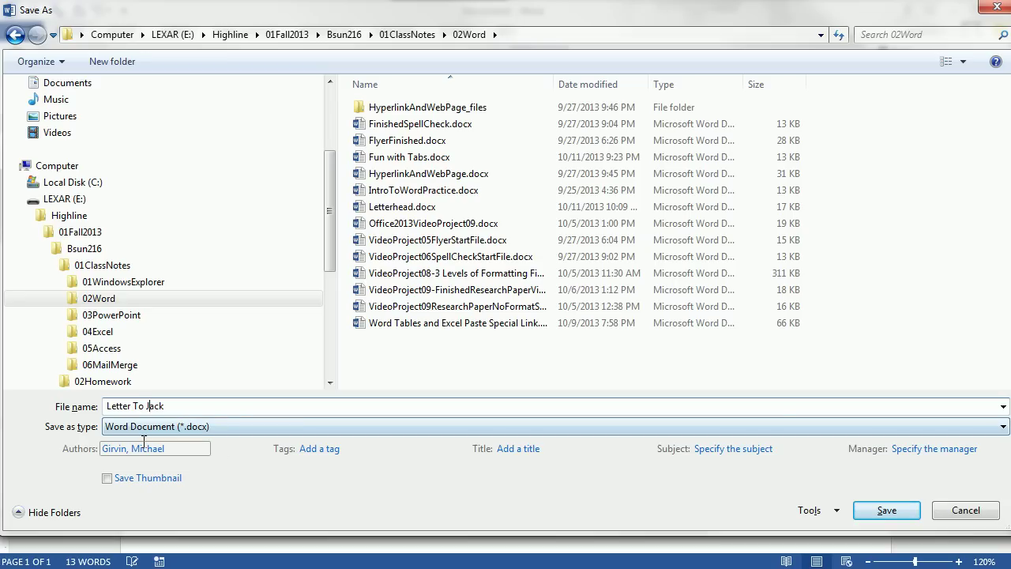
left_click(877, 516)
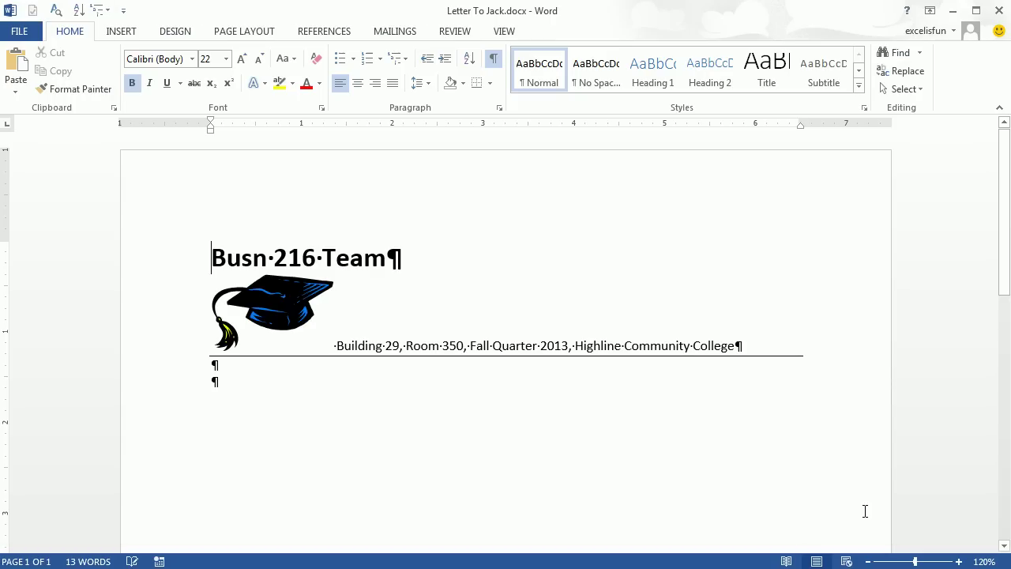
- Add a blank line under the letterhead, set a 3.5-inch left tab stop, and tab to it
left_click(296, 385)
key("Return")
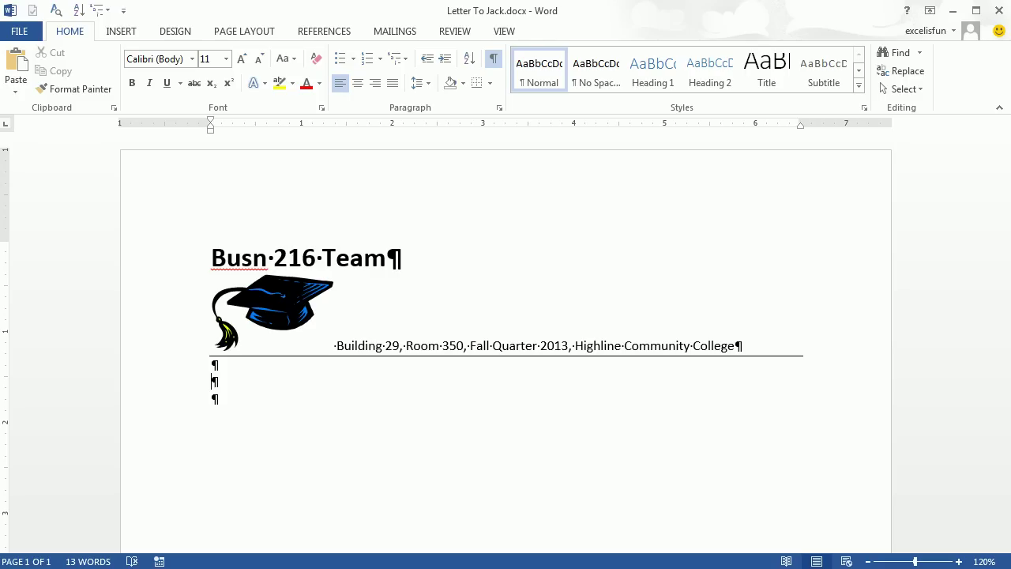
scroll(289, 353, "down", 1)
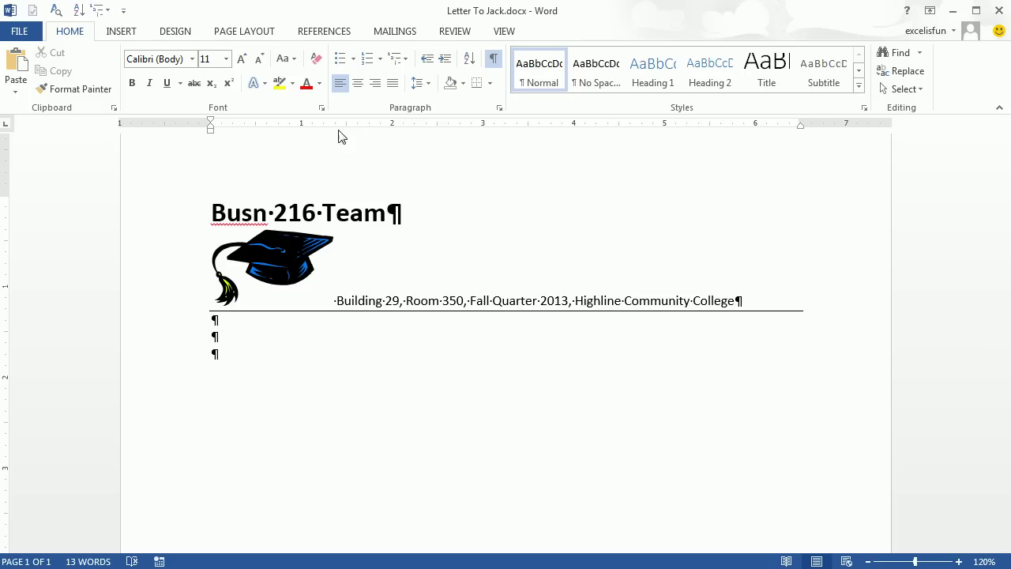
left_click(529, 126)
key("alt+o")
key("t")
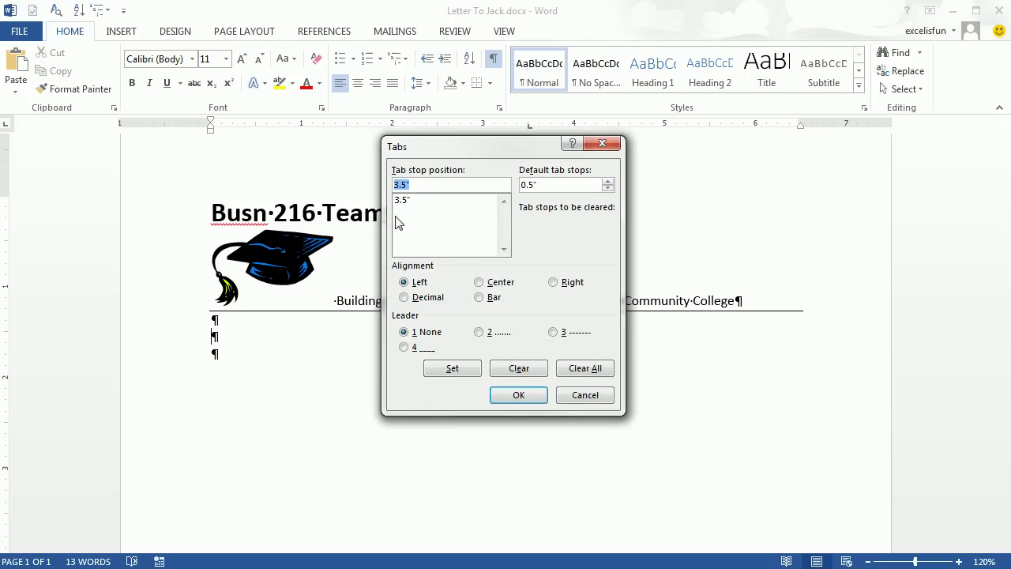
key("Return")
key("Tab")
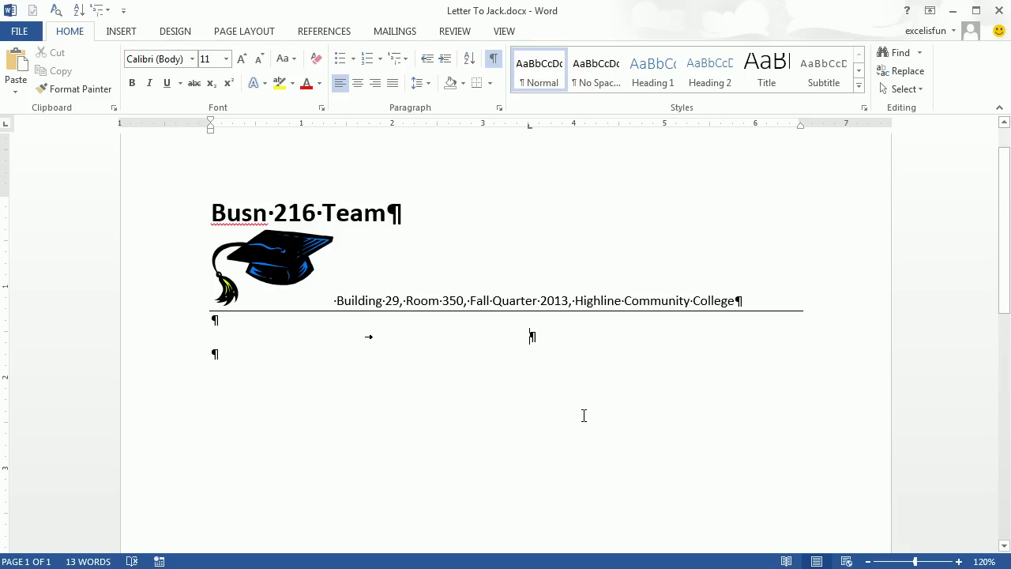
left_click(128, 32)
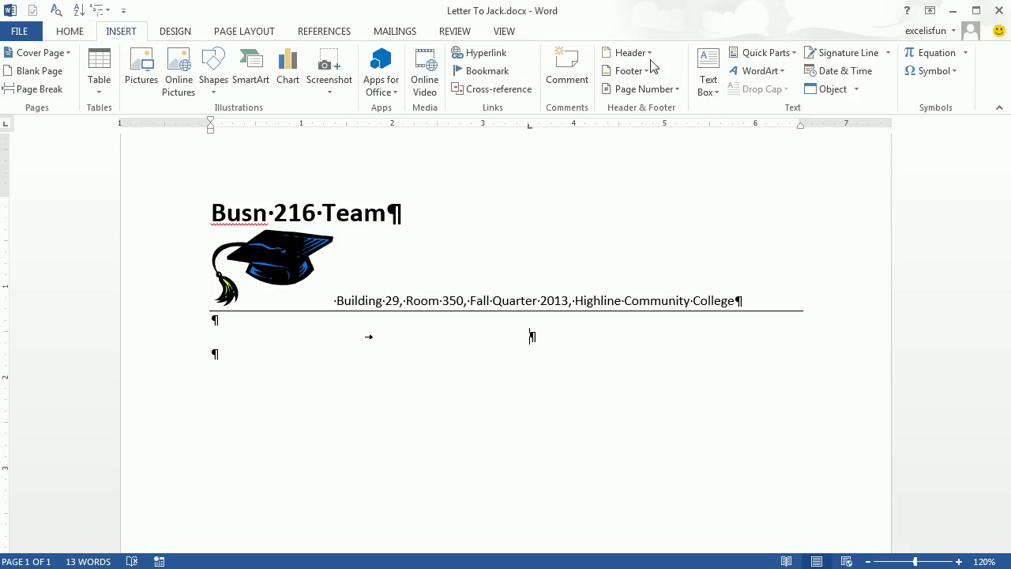
- Insert the date Friday, October 11, 2013 in long format at the tab stop
left_click(826, 73)
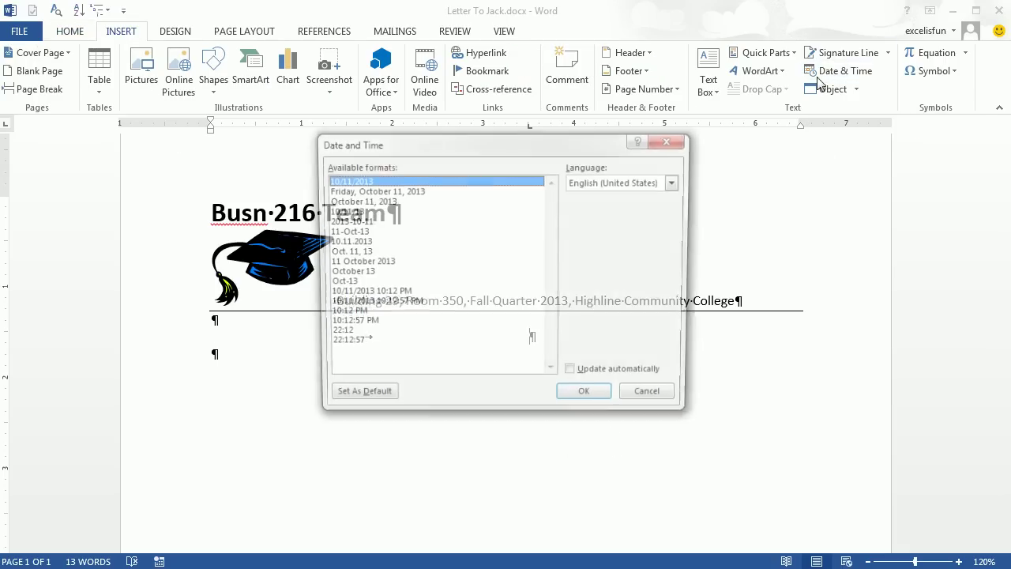
double_click(367, 191)
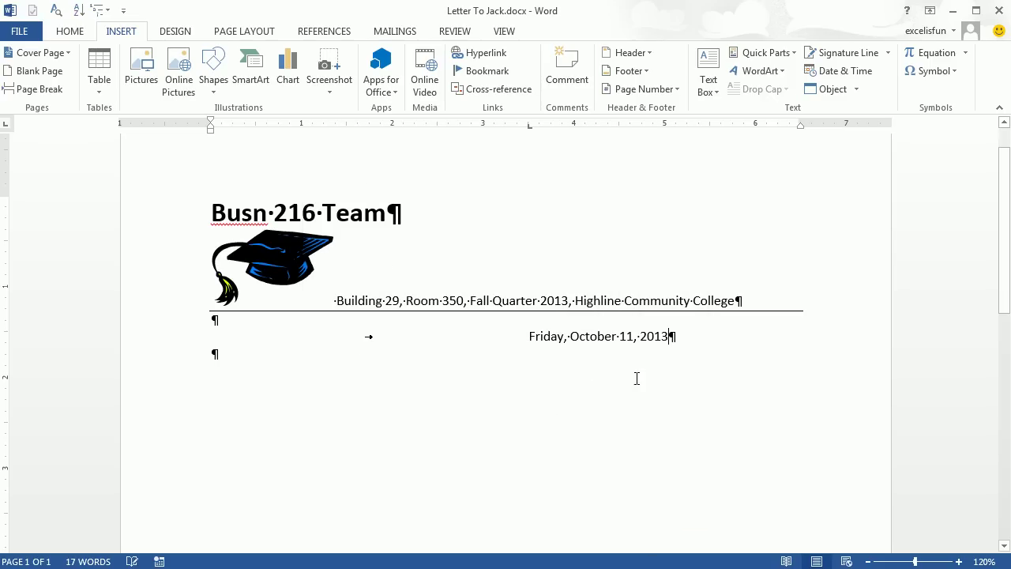
left_click(312, 350)
- Expand the 'Dr' AutoText into the recipient's name and President, Highline Community College lines
key("Return")
key("Return")
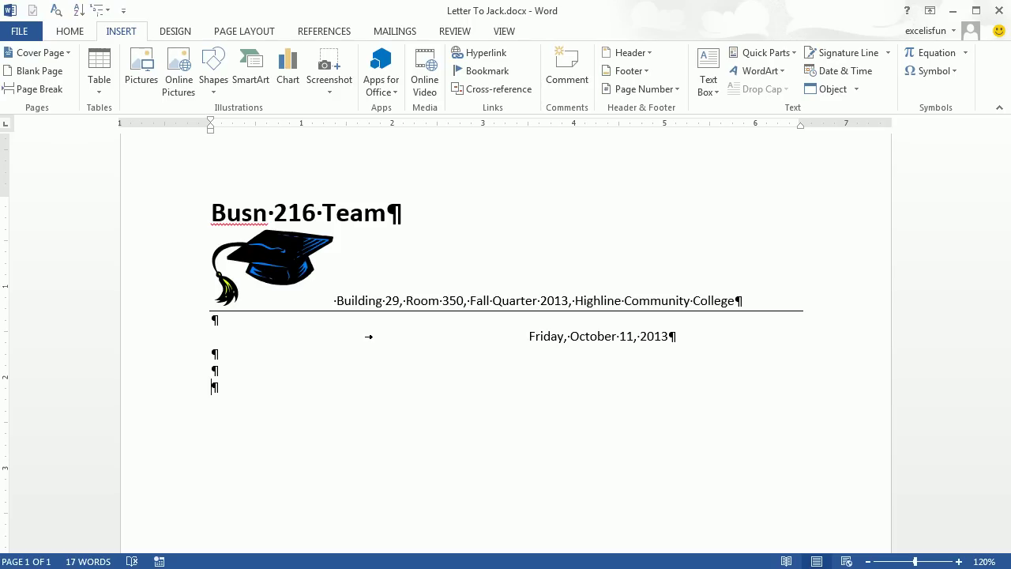
type("Dr")
key("F3")
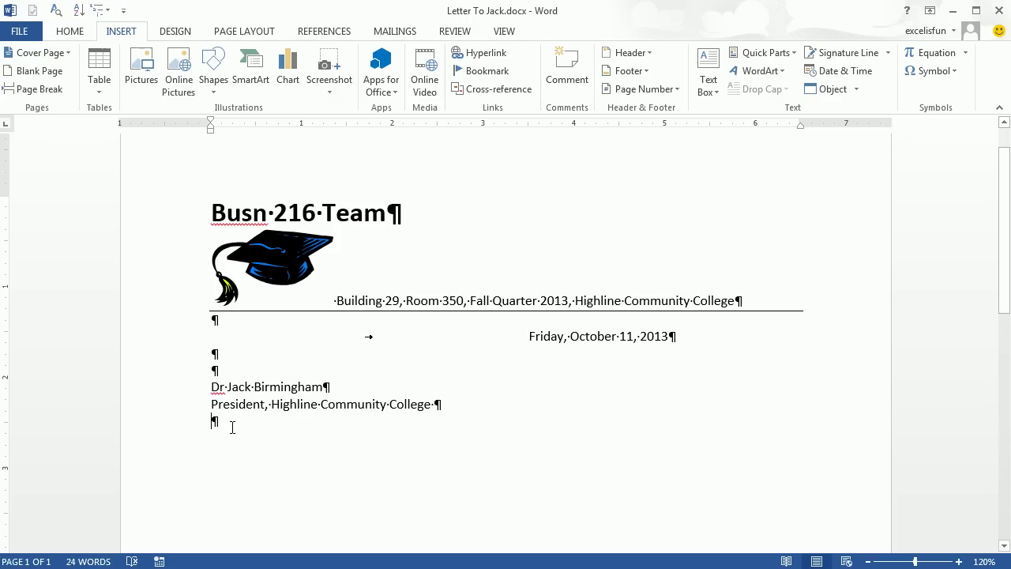
key("alt+Tab")
- Copy the college's street address from the highline.edu footer and return to the letter
scroll(320, 277, "down", 6)
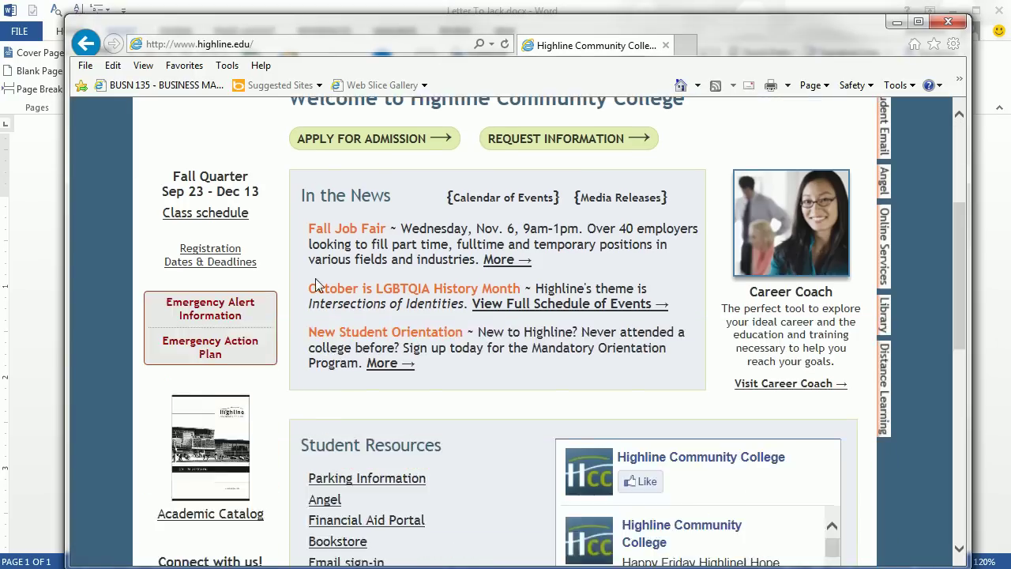
scroll(326, 315, "down", 5)
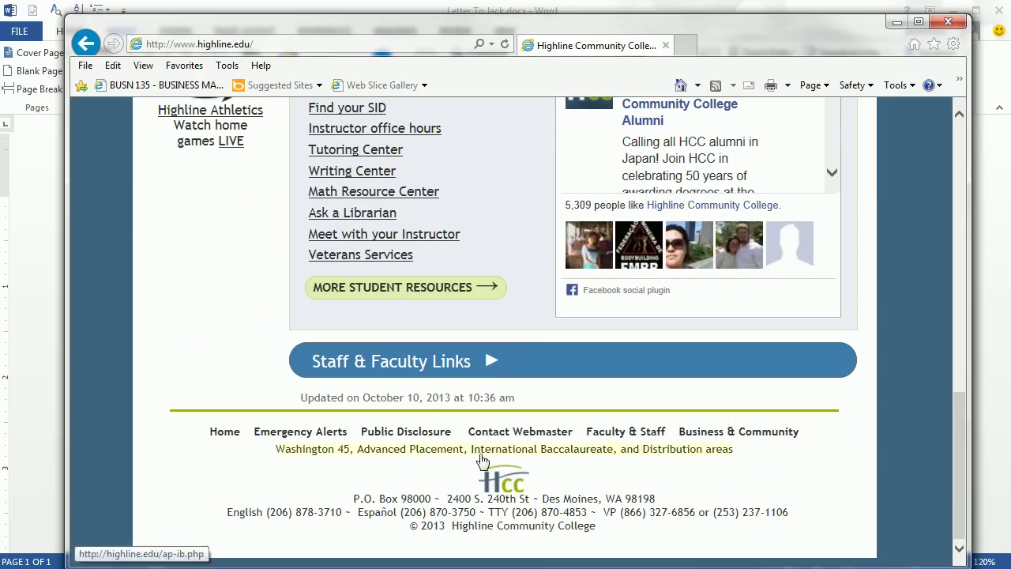
left_click_drag(447, 499, 688, 509)
key("ctrl+c")
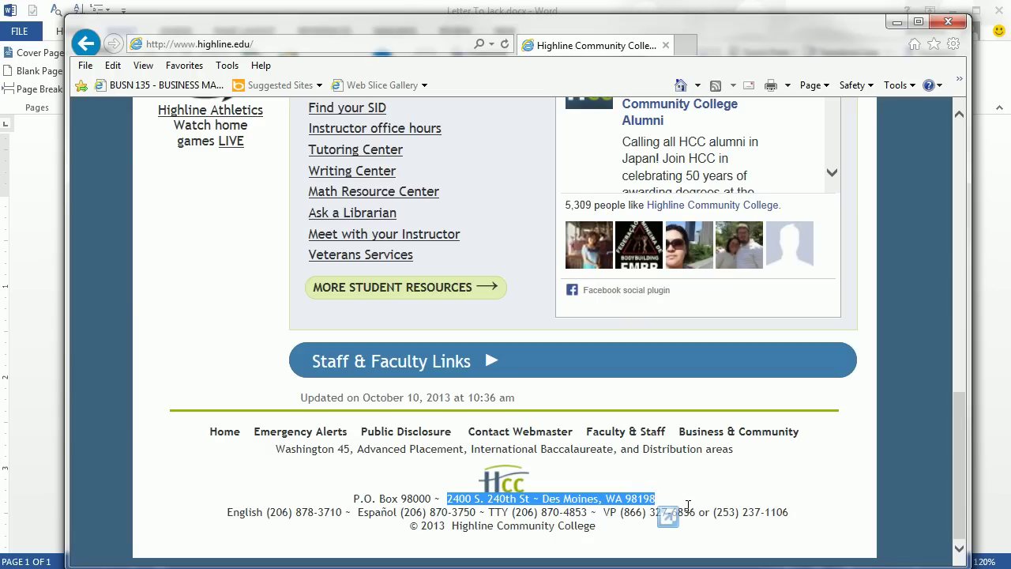
key("alt+Tab")
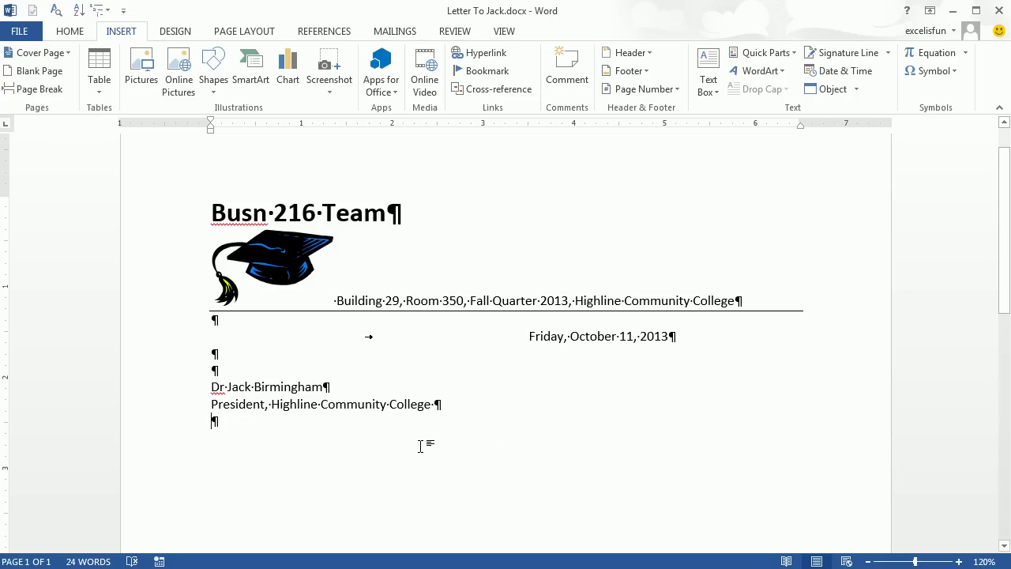
- Paste the college's address into the letter as plain text using Keep Text Only
key("ctrl+v")
left_click(456, 439)
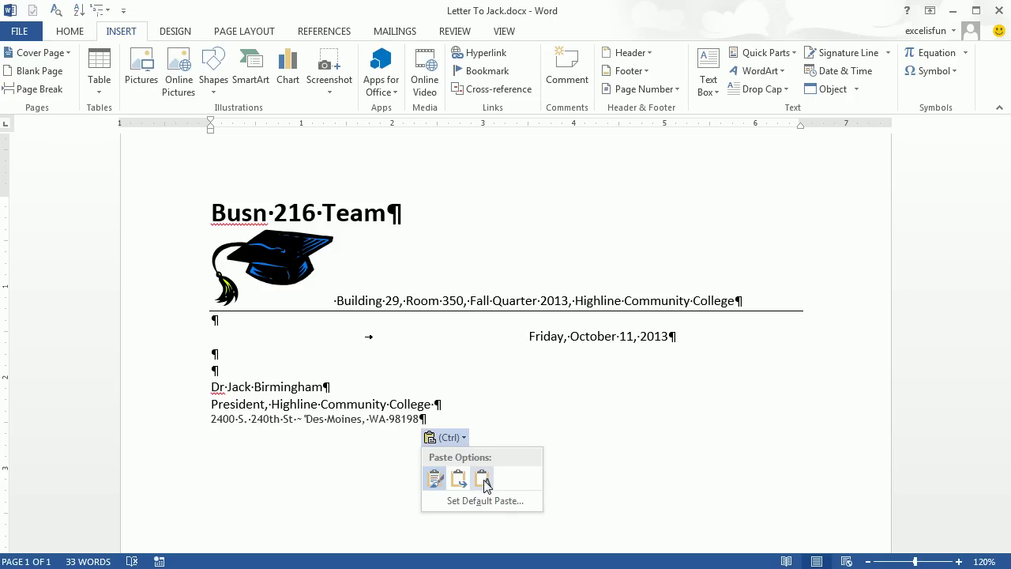
left_click(434, 479)
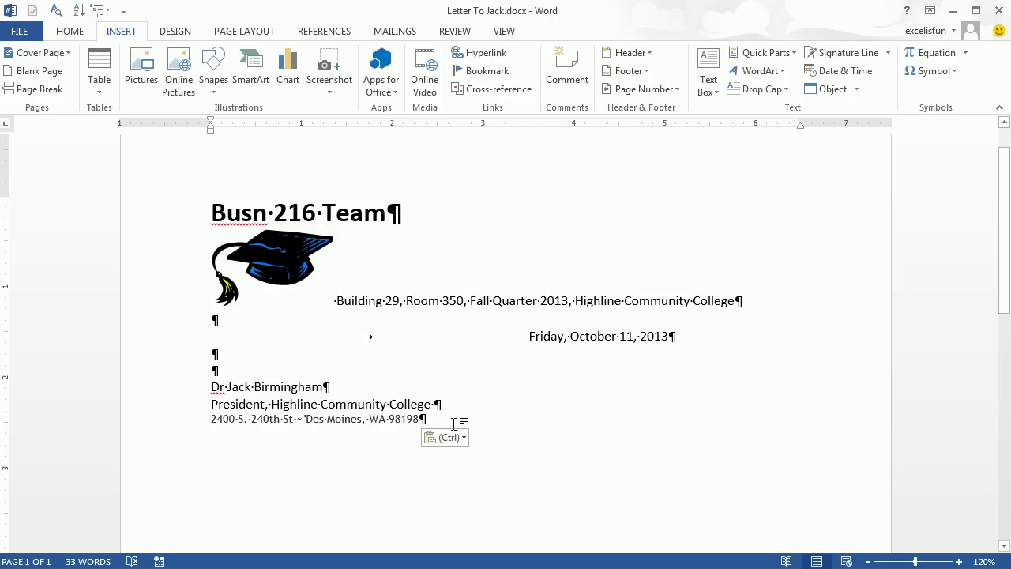
key("ctrl+z")
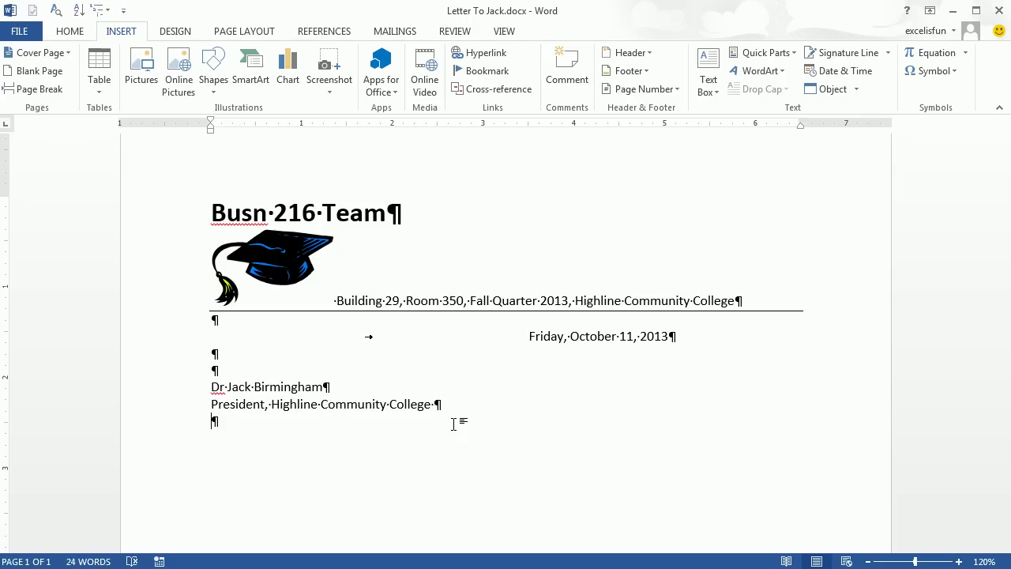
key("shift+F10")
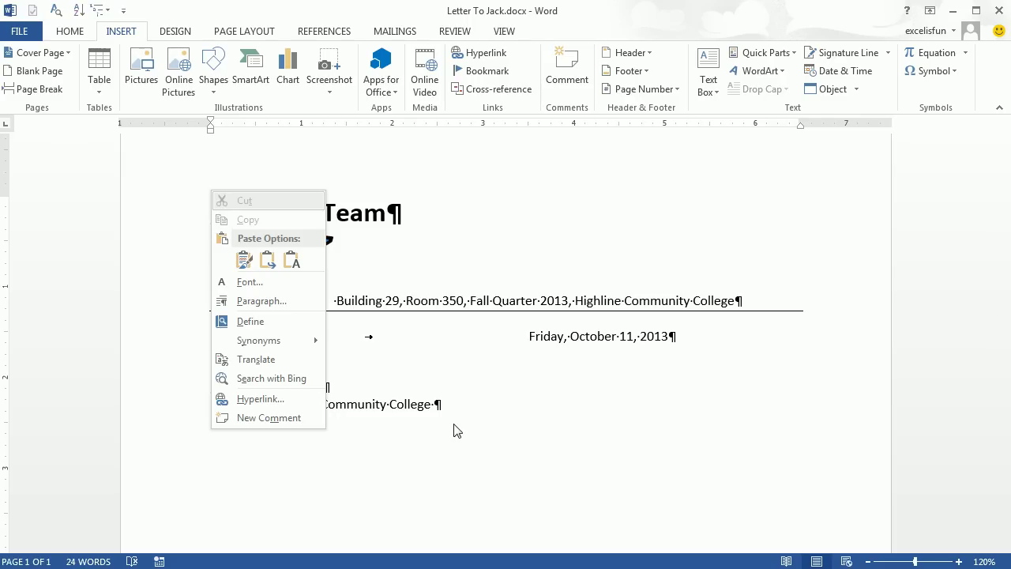
key("t")
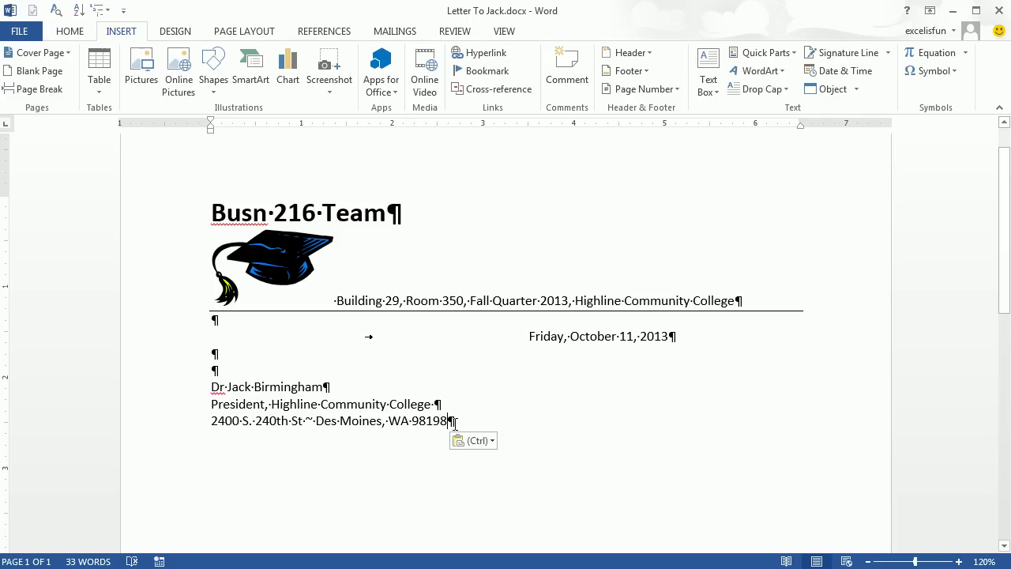
- Remove the tilde and space, moving Des Moines, state and ZIP onto their own line
key("Return")
left_click(314, 420)
key("BackSpace")
key("BackSpace")
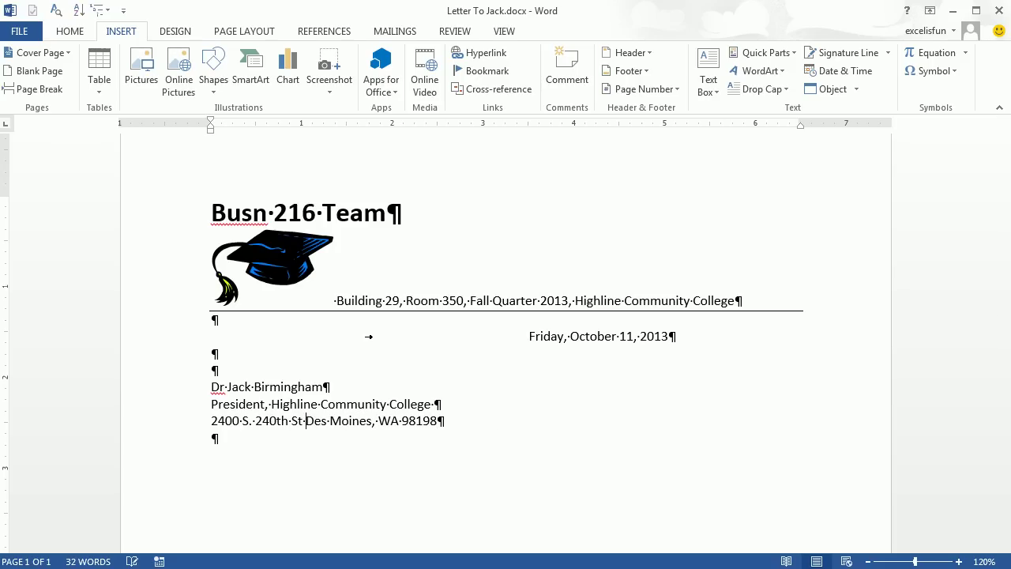
key("BackSpace")
key("Return")
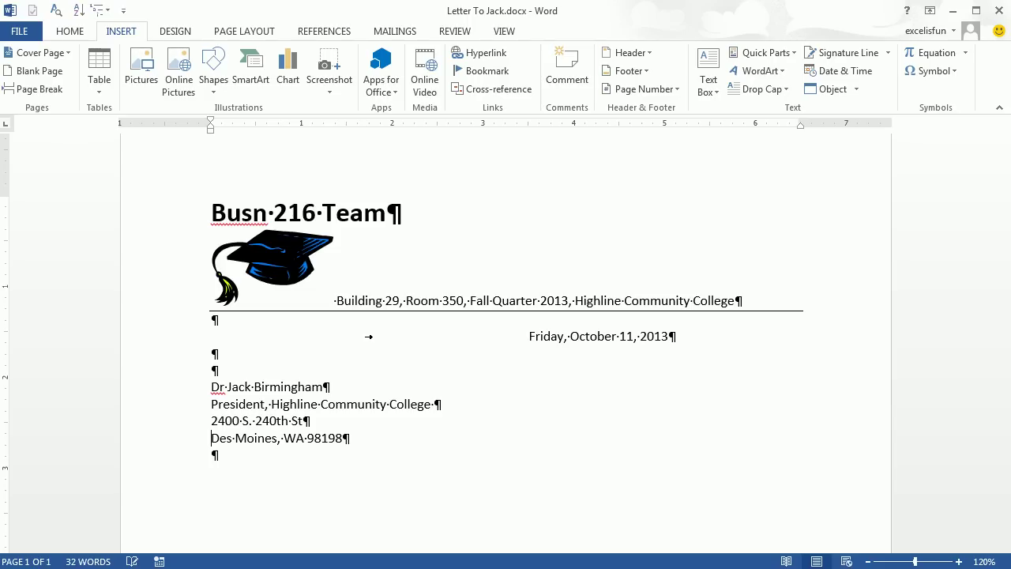
left_click(379, 442)
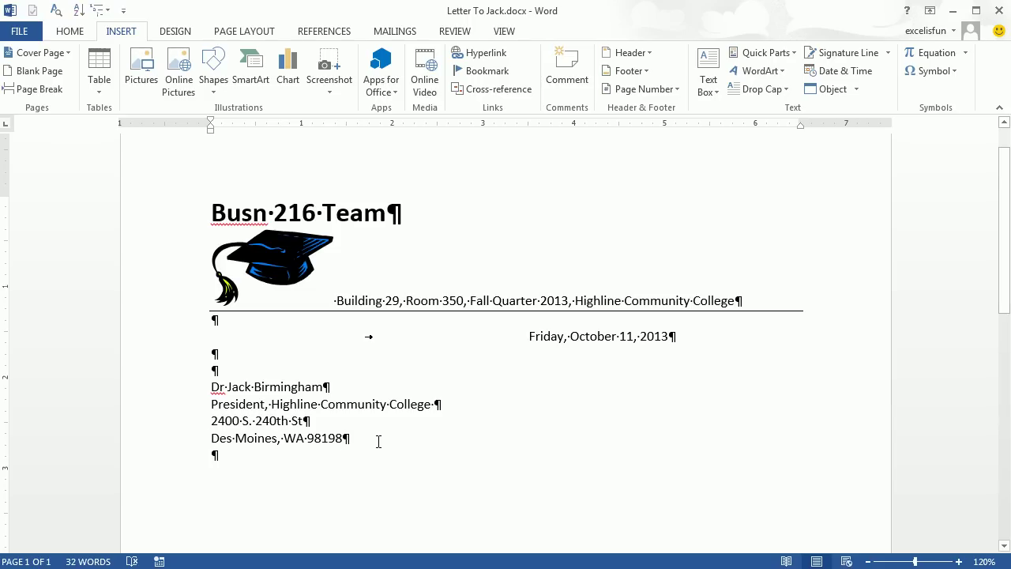
- Add the 'Dear …:' salutation addressed to the recipient below the address
key("Return")
key("Return")
type("Dear Dr. Birmingham:")
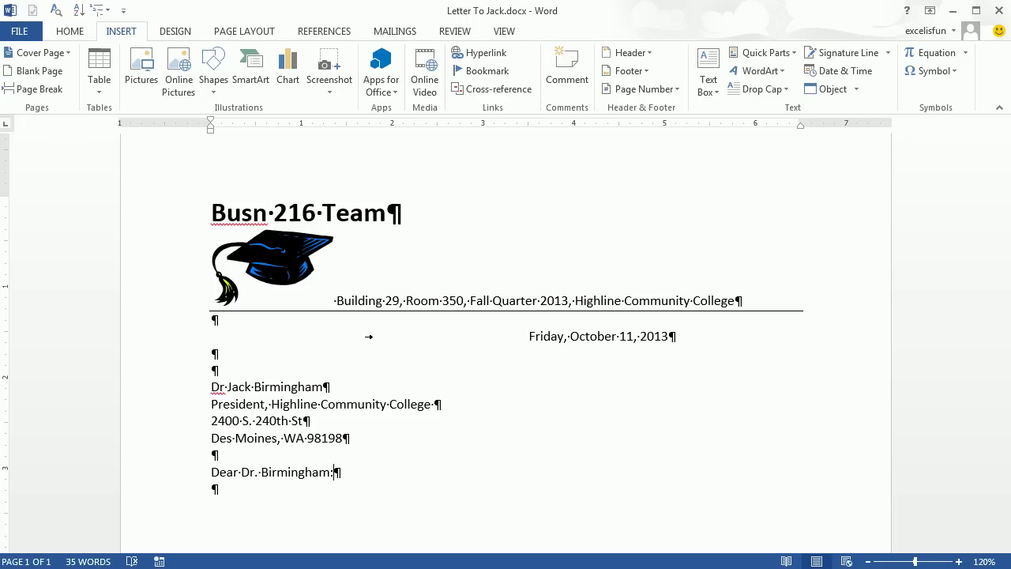
key("Return")
key("Return")
- Write the body paragraph about Busn 216's heavy workload and tab in a closing line
type("The students in Busn 216 are working hard and having fun! But there is so much work in this class. Can you please do something about it?")
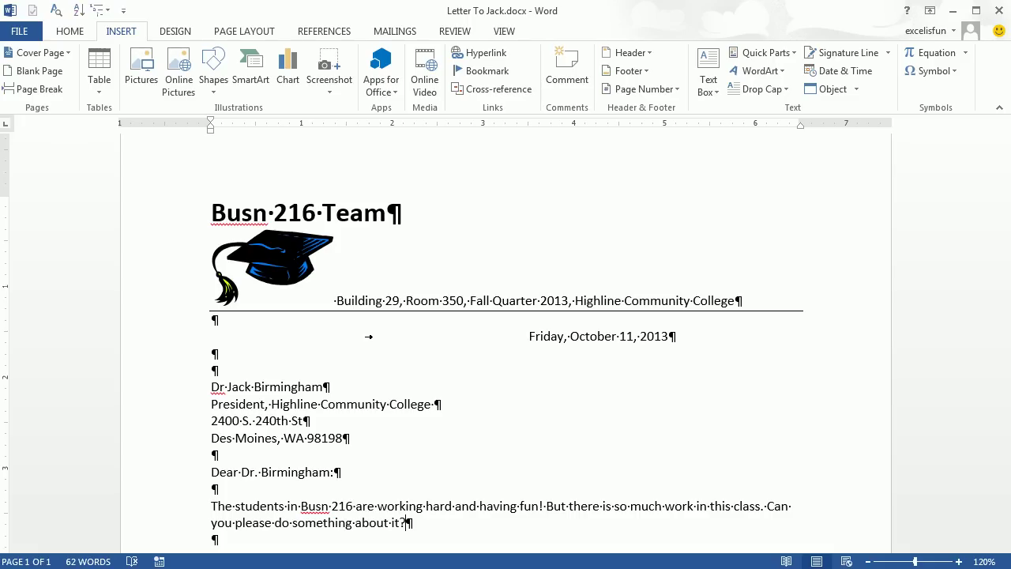
scroll(368, 337, "down", 1)
key("Return")
key("Return")
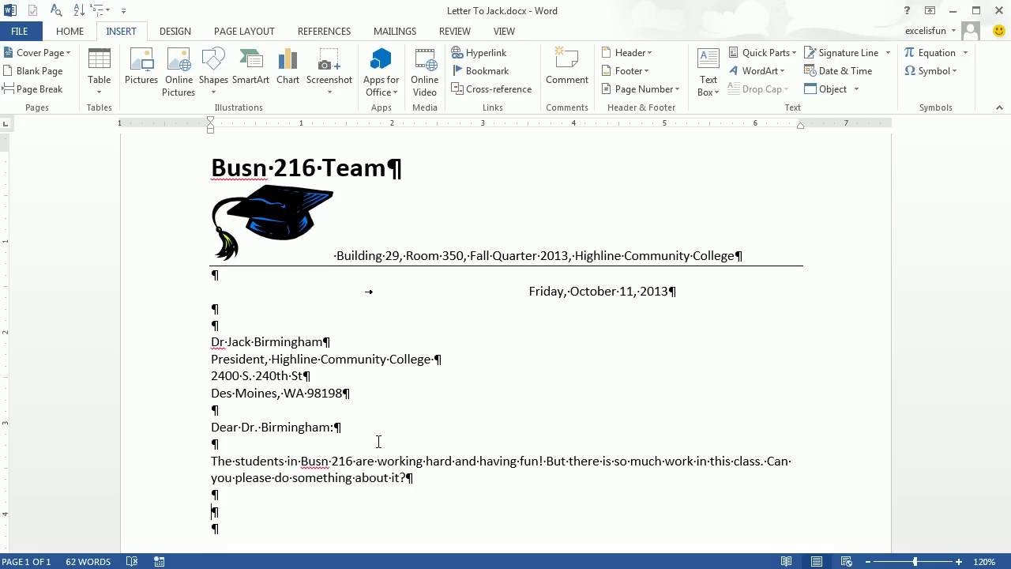
key("Tab")
- Set a 3.5-inch tab stop and type the closing 'Sincerely,' with signature space below
left_click(529, 125)
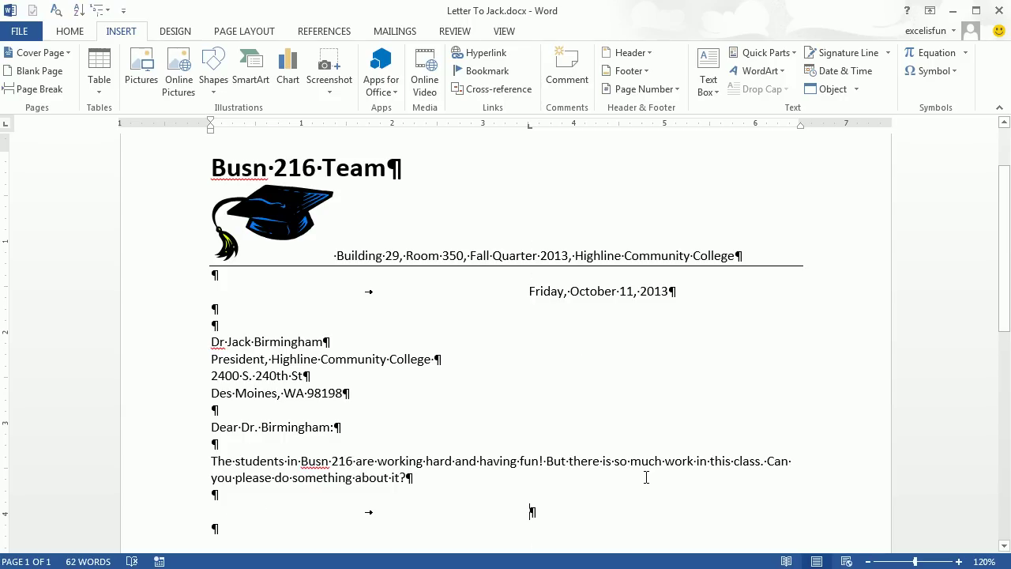
type("Sin")
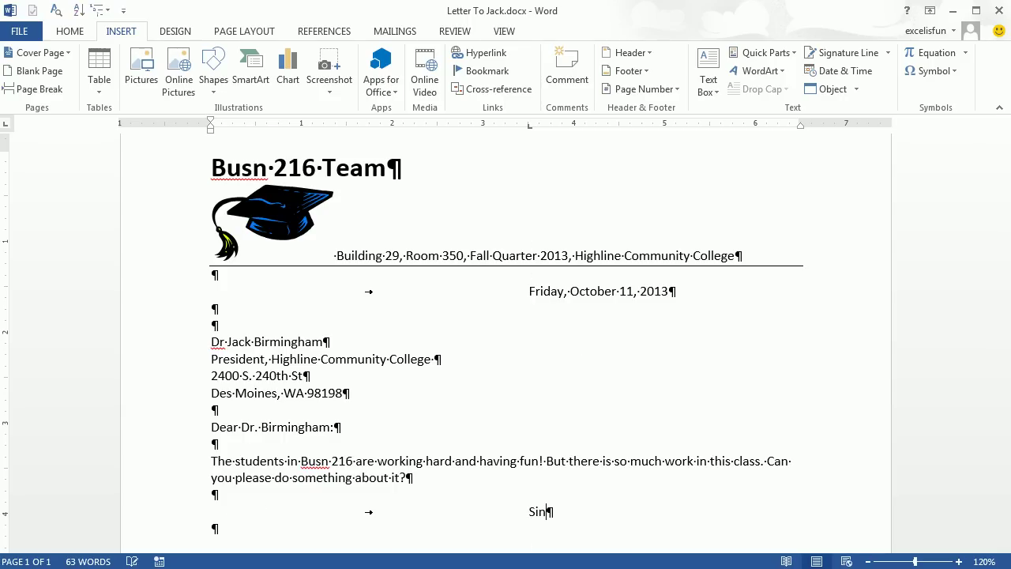
type("cerely,")
key("BackSpace")
key("Return")
key("Return")
key("Return")
key("Return")
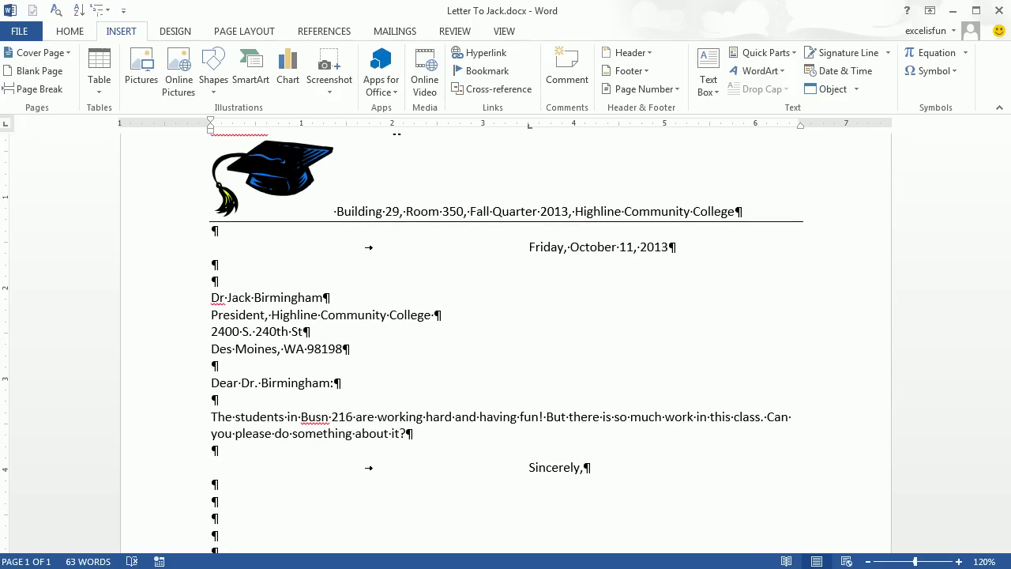
- Add the 'Busn 216' signature line at the tab and delete the trailing empty paragraph
key("Tab")
type("Busn 216")
scroll(505, 340, "down", 3)
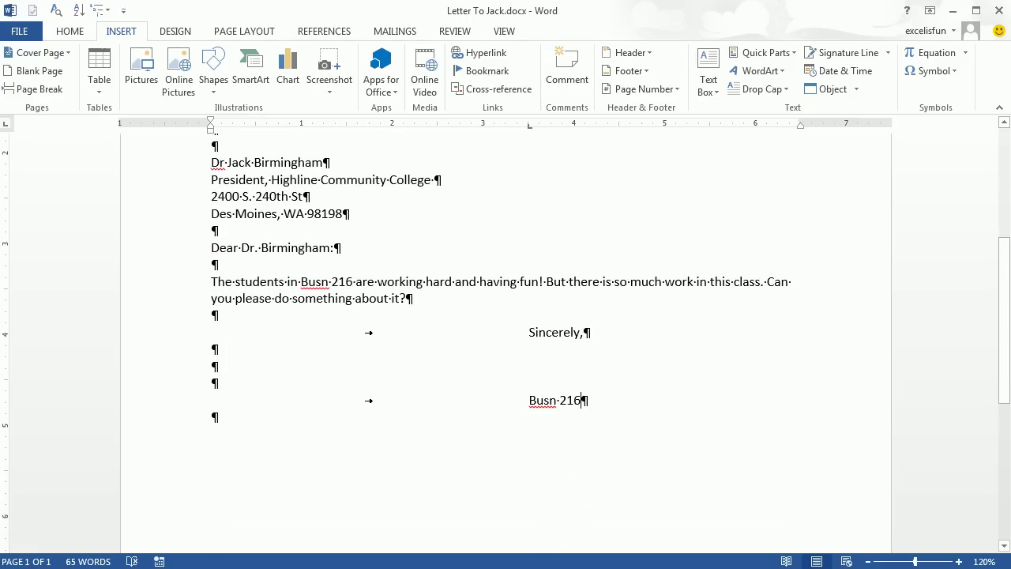
key("Delete")
scroll(664, 427, "up", 1)
scroll(667, 430, "up", 1)
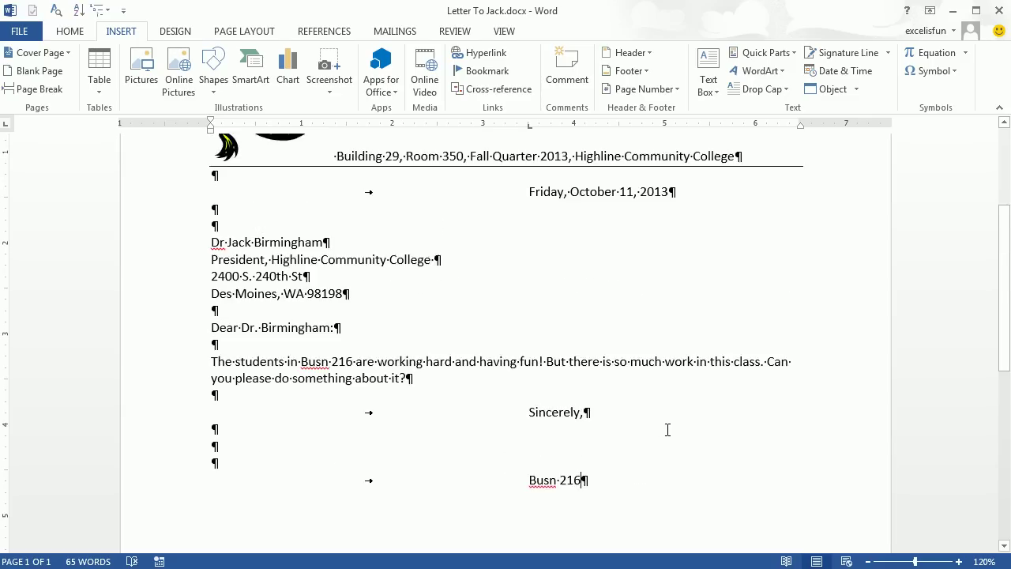
scroll(668, 430, "up", 2)
scroll(668, 430, "down", 2, "ctrl")
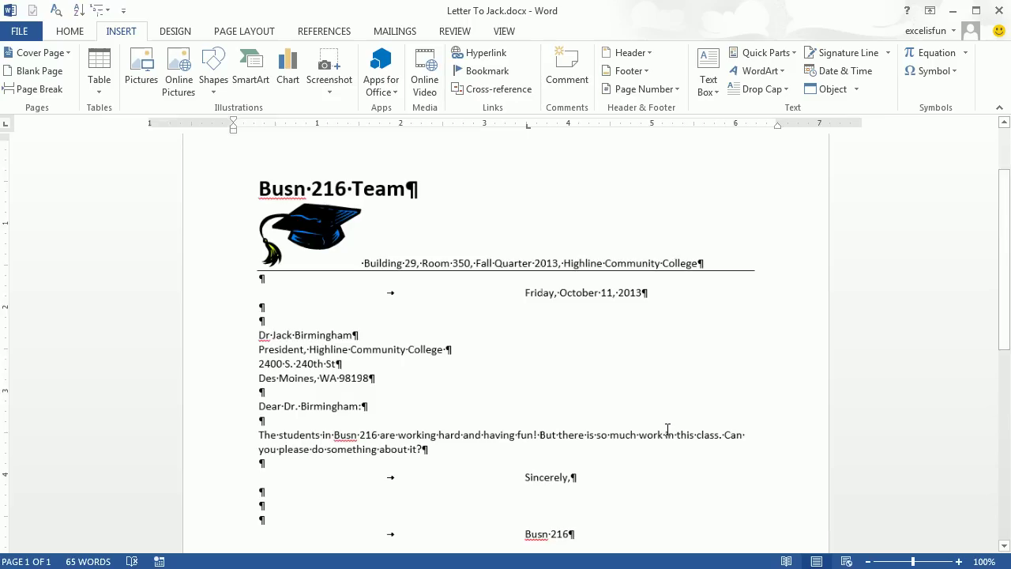